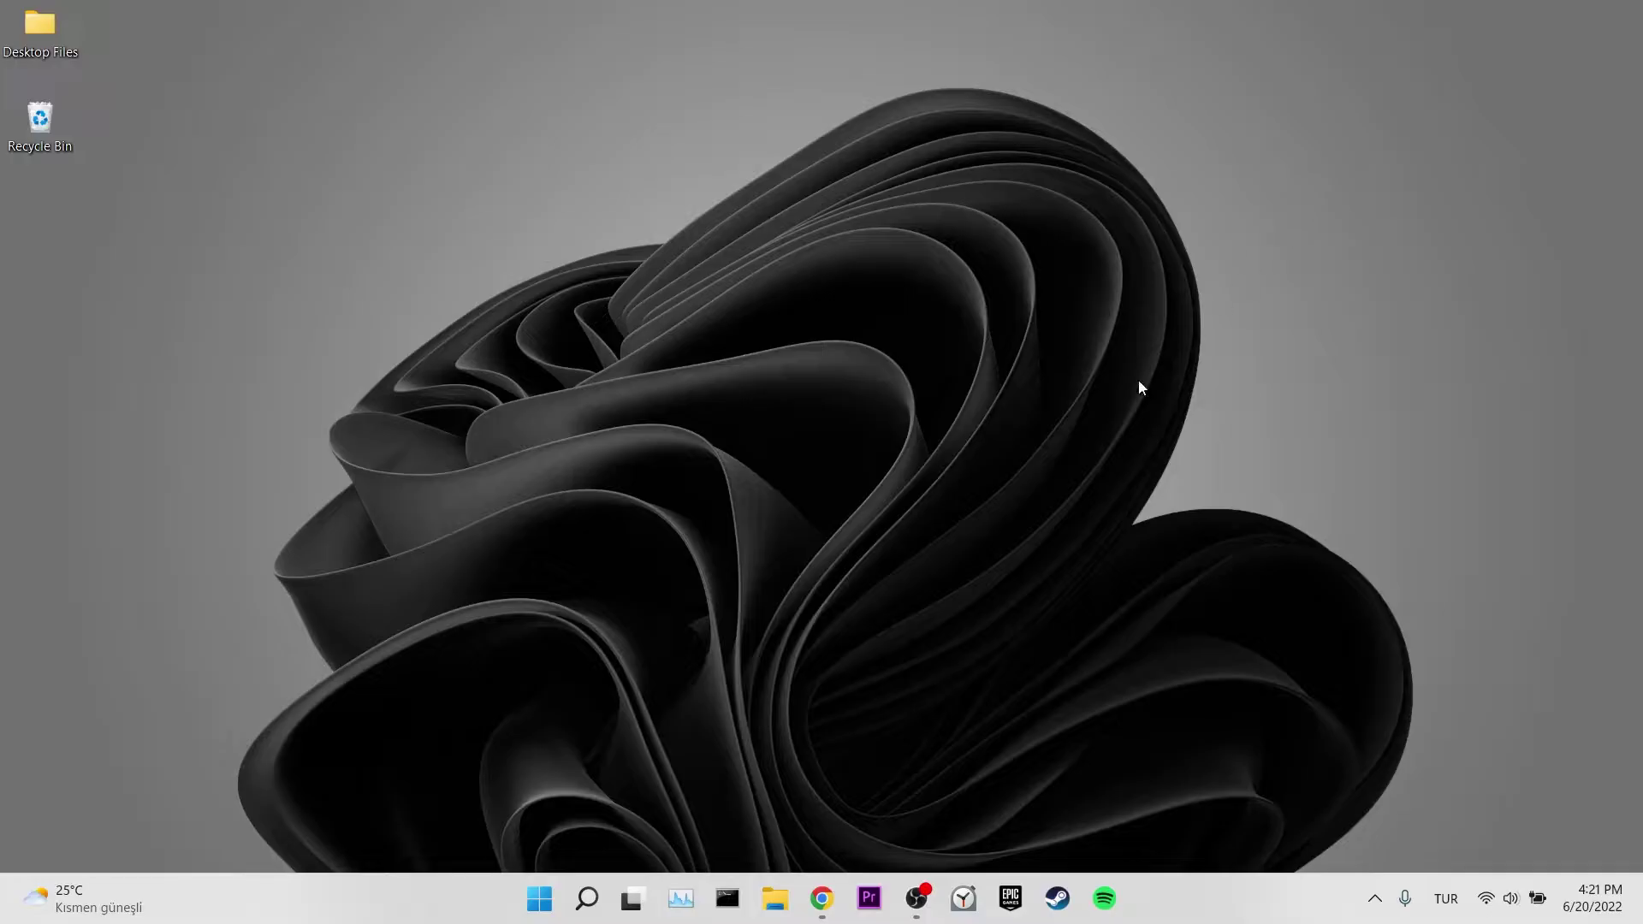
Step: Switch to Chrome and rerun the internet speed test on fast.com
left_click(823, 898)
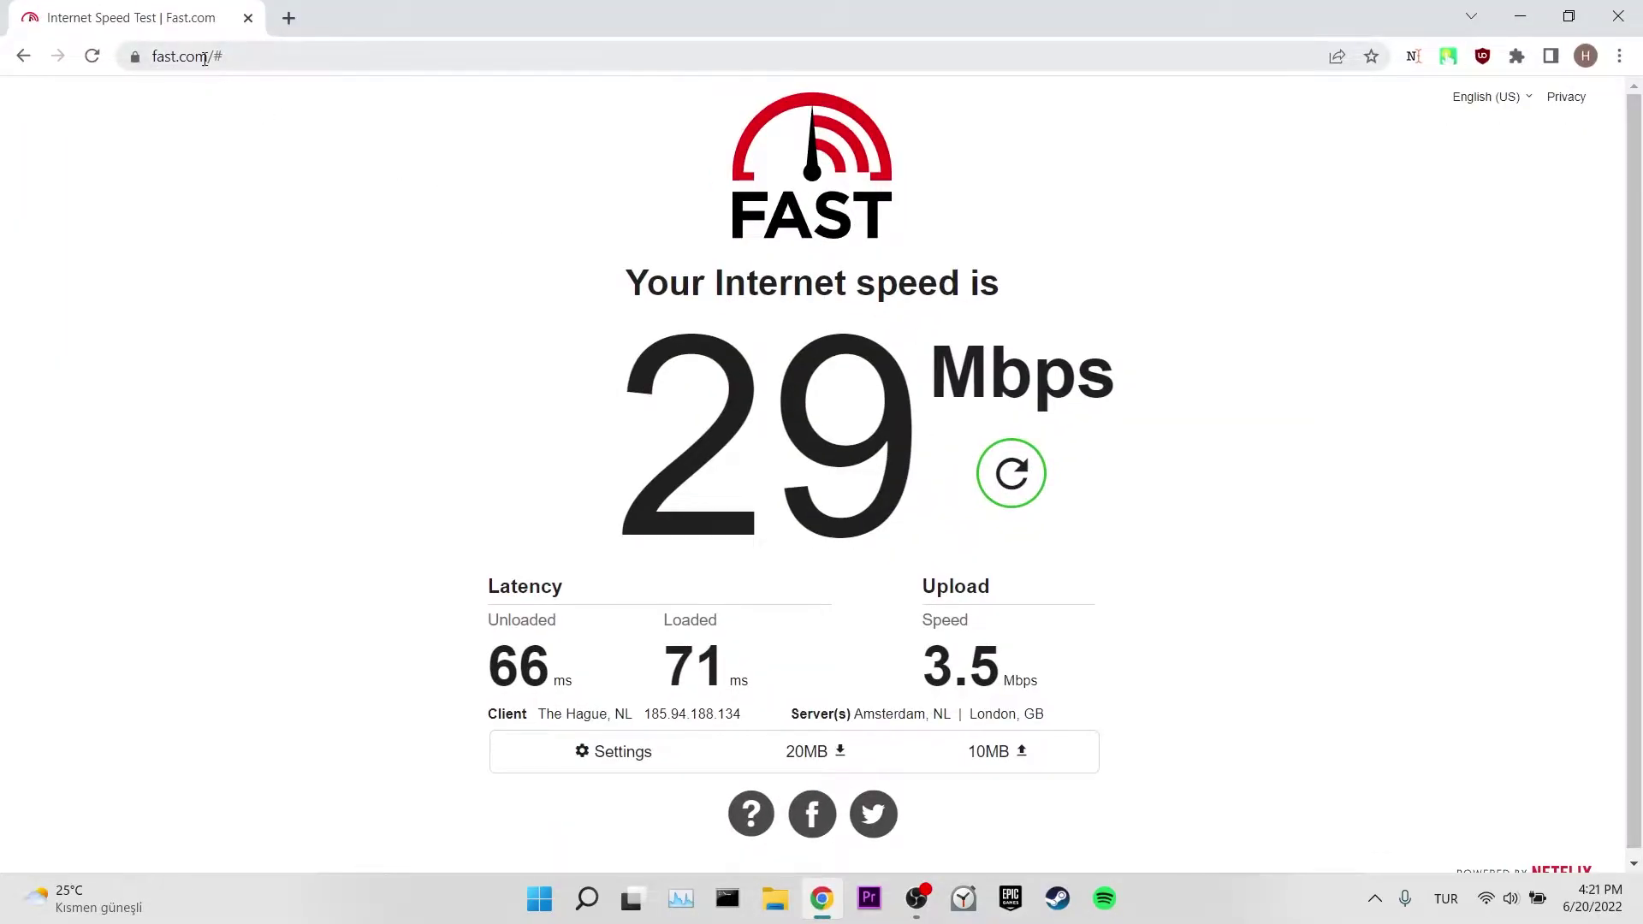
left_click(1027, 453)
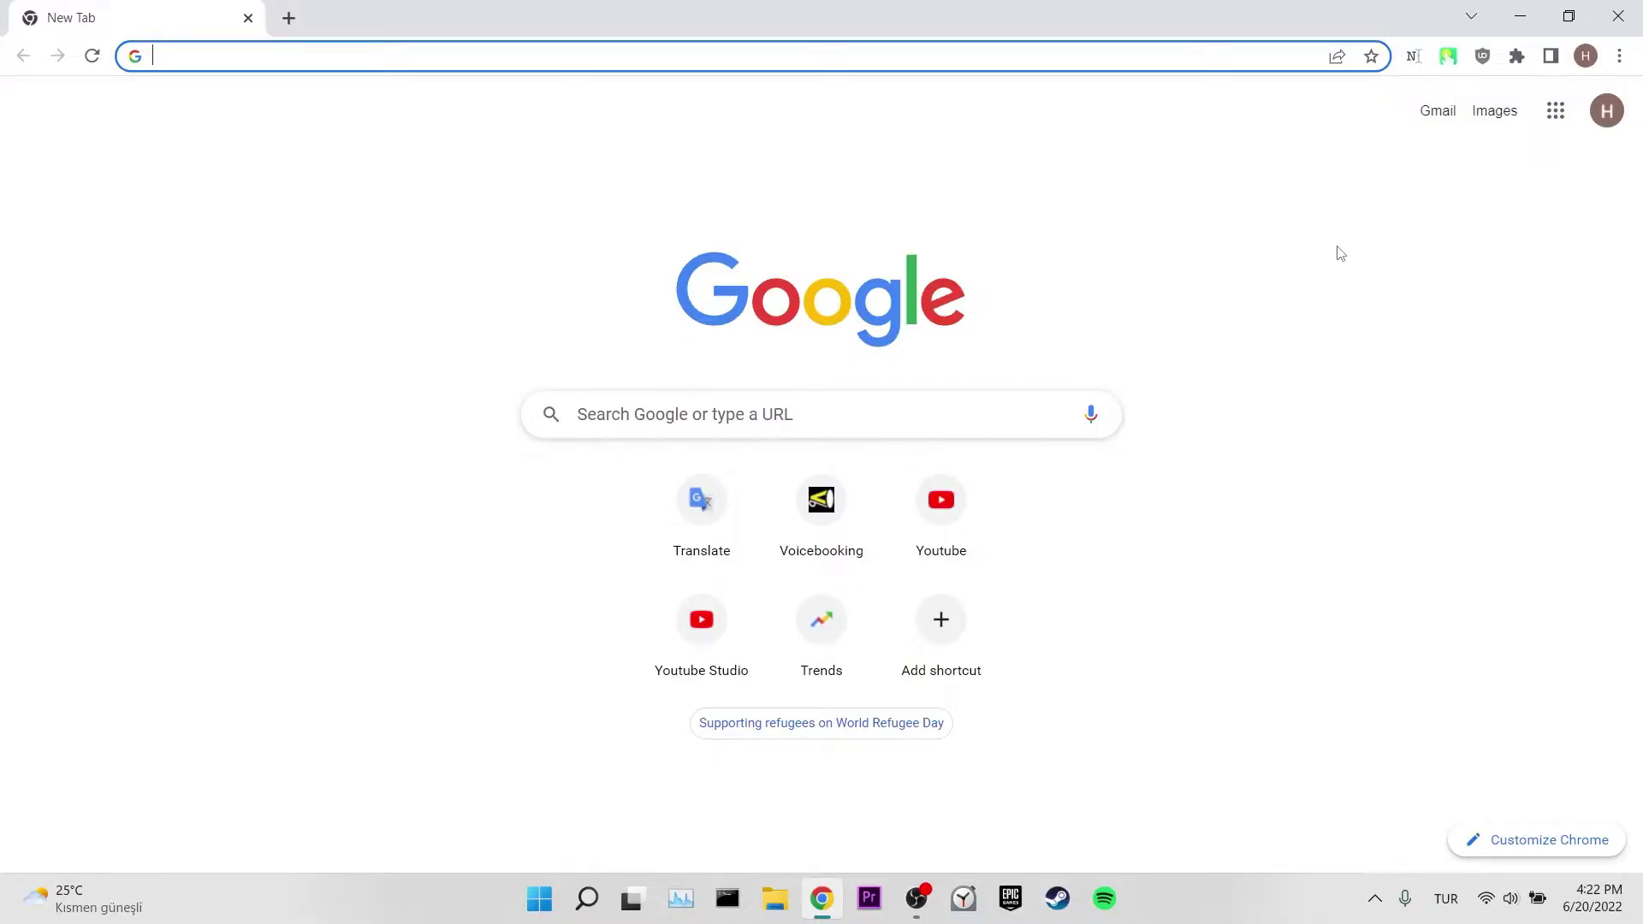
Step: Disconnect the TouchVPN browser extension and close its popup
left_click(1447, 56)
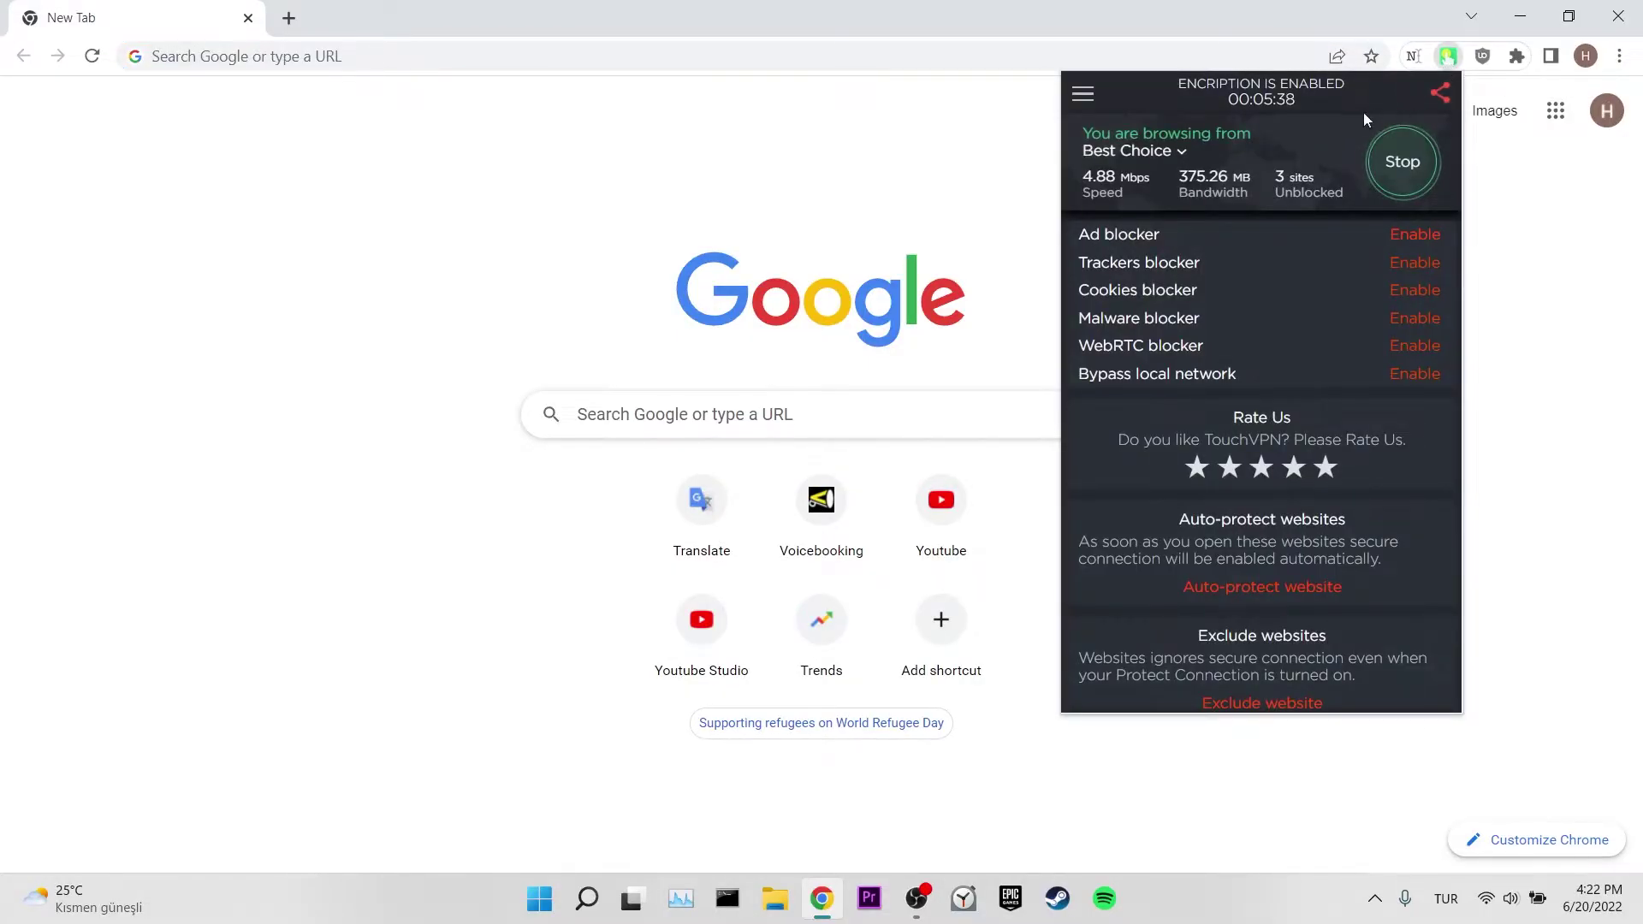
left_click(1402, 161)
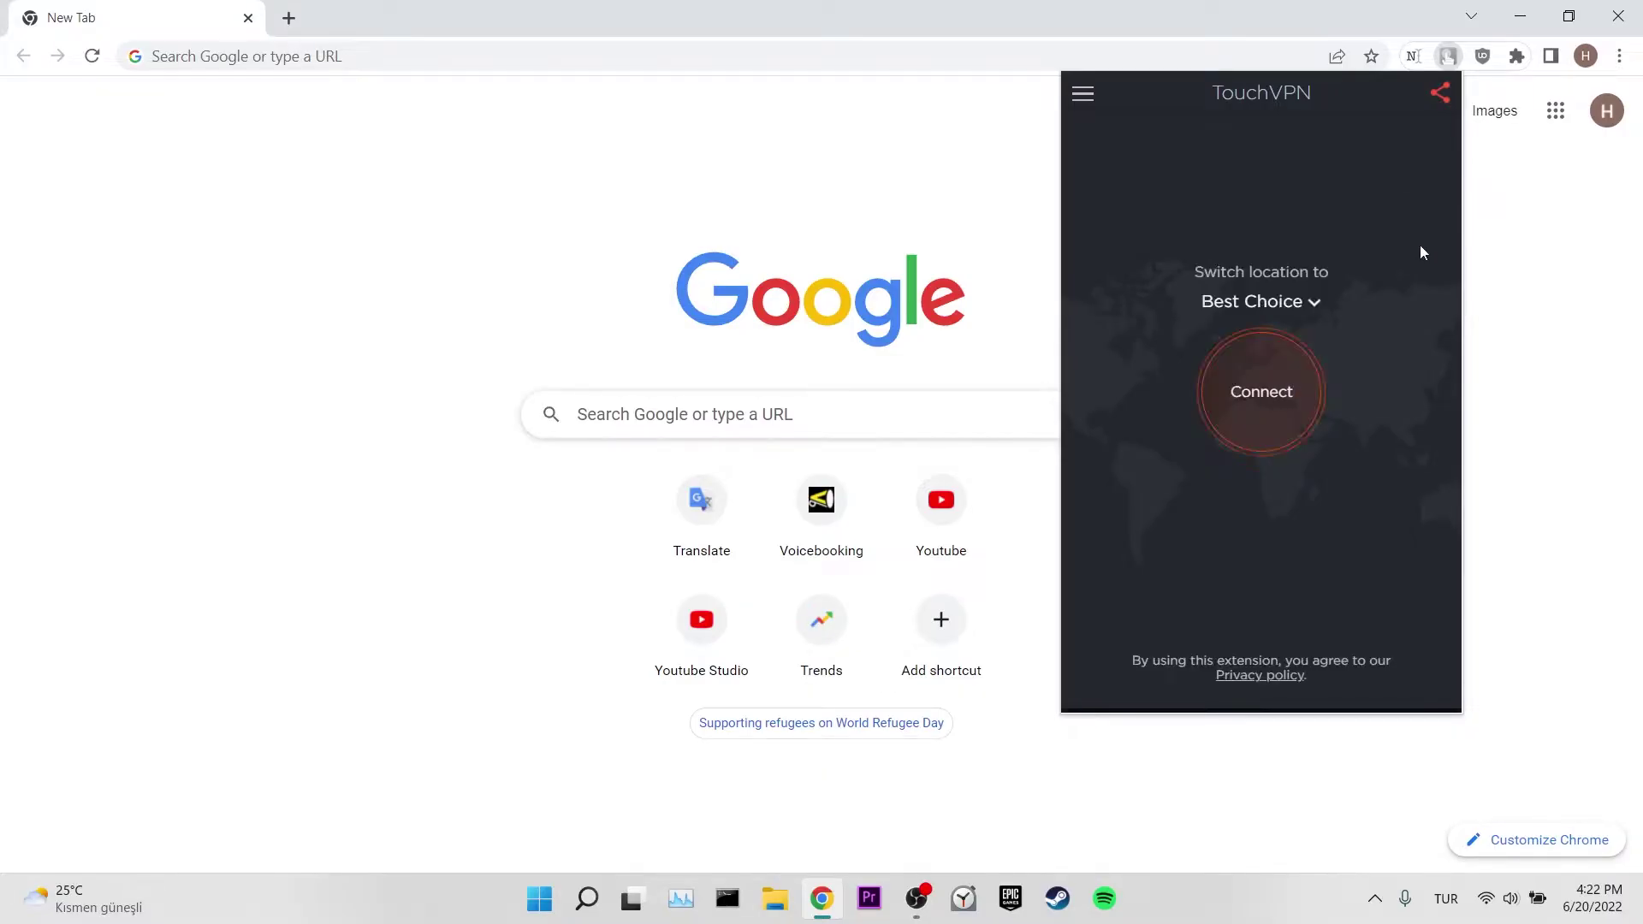
left_click(1498, 364)
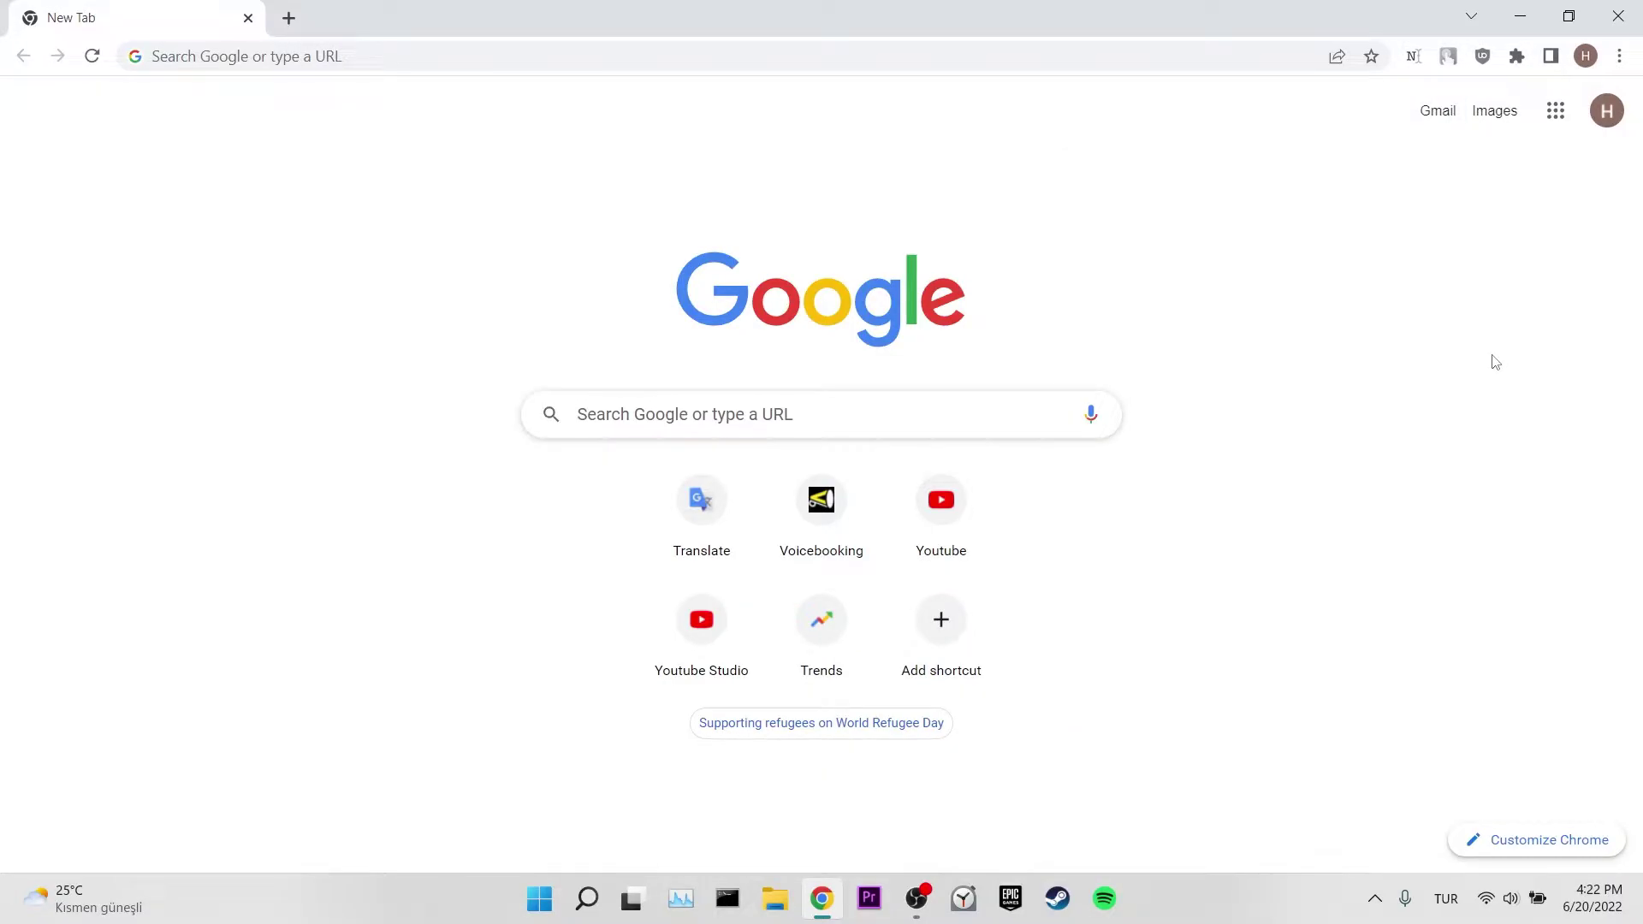
Step: Disable the uBlock Origin, Touch VPN and Project Naptha extensions on Chrome's Extensions page
left_click(1620, 57)
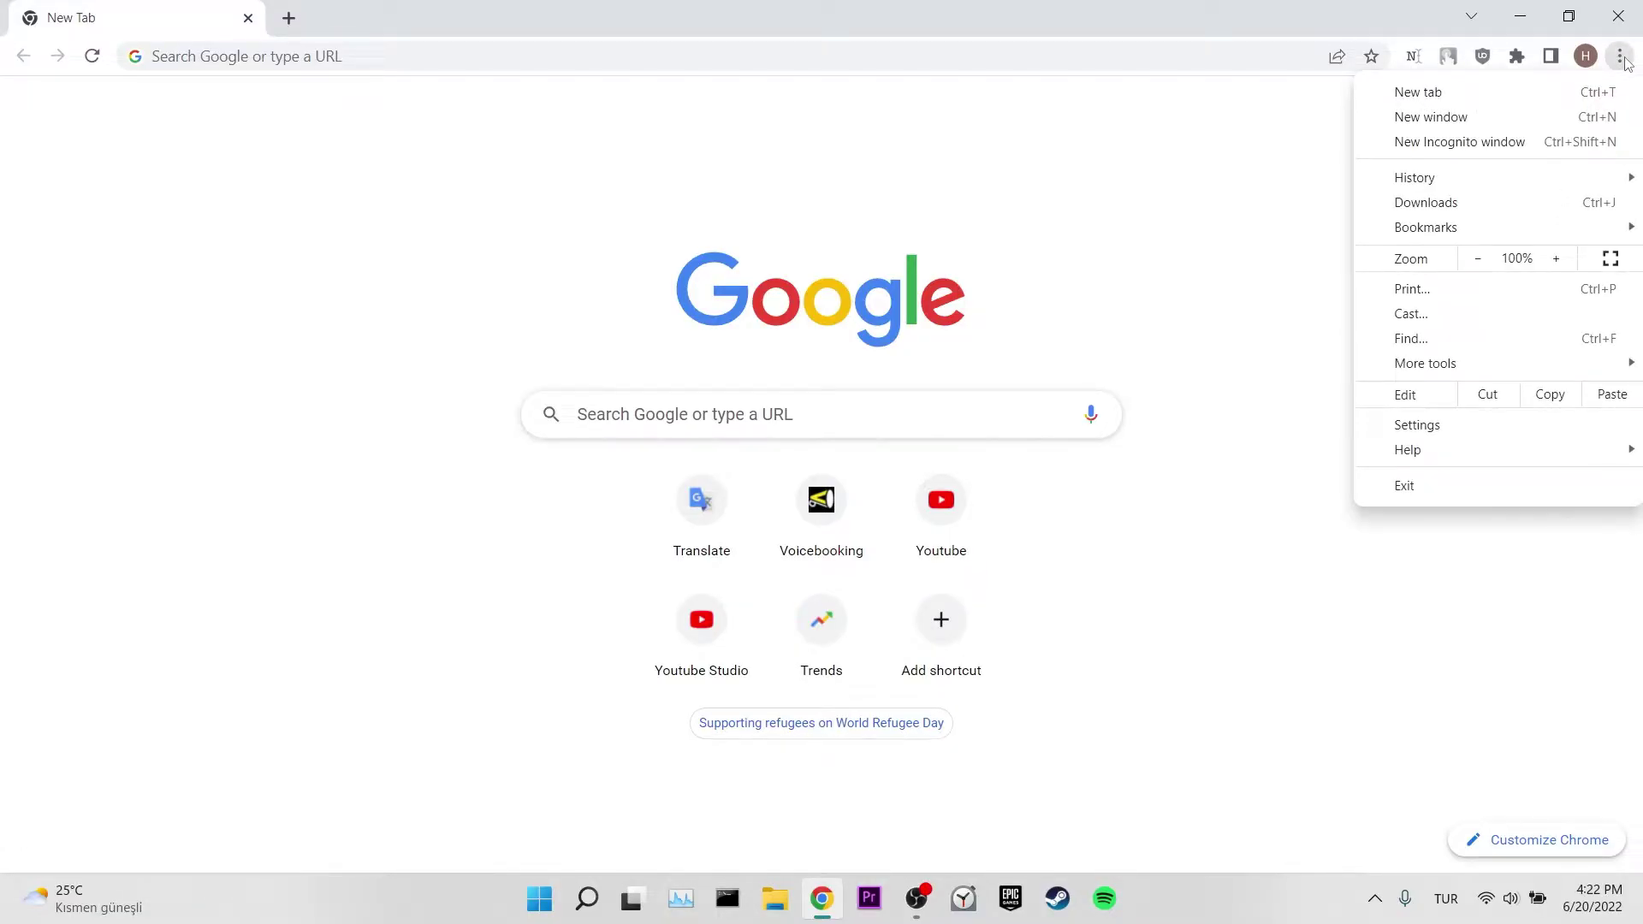
mouse_move(1477, 366)
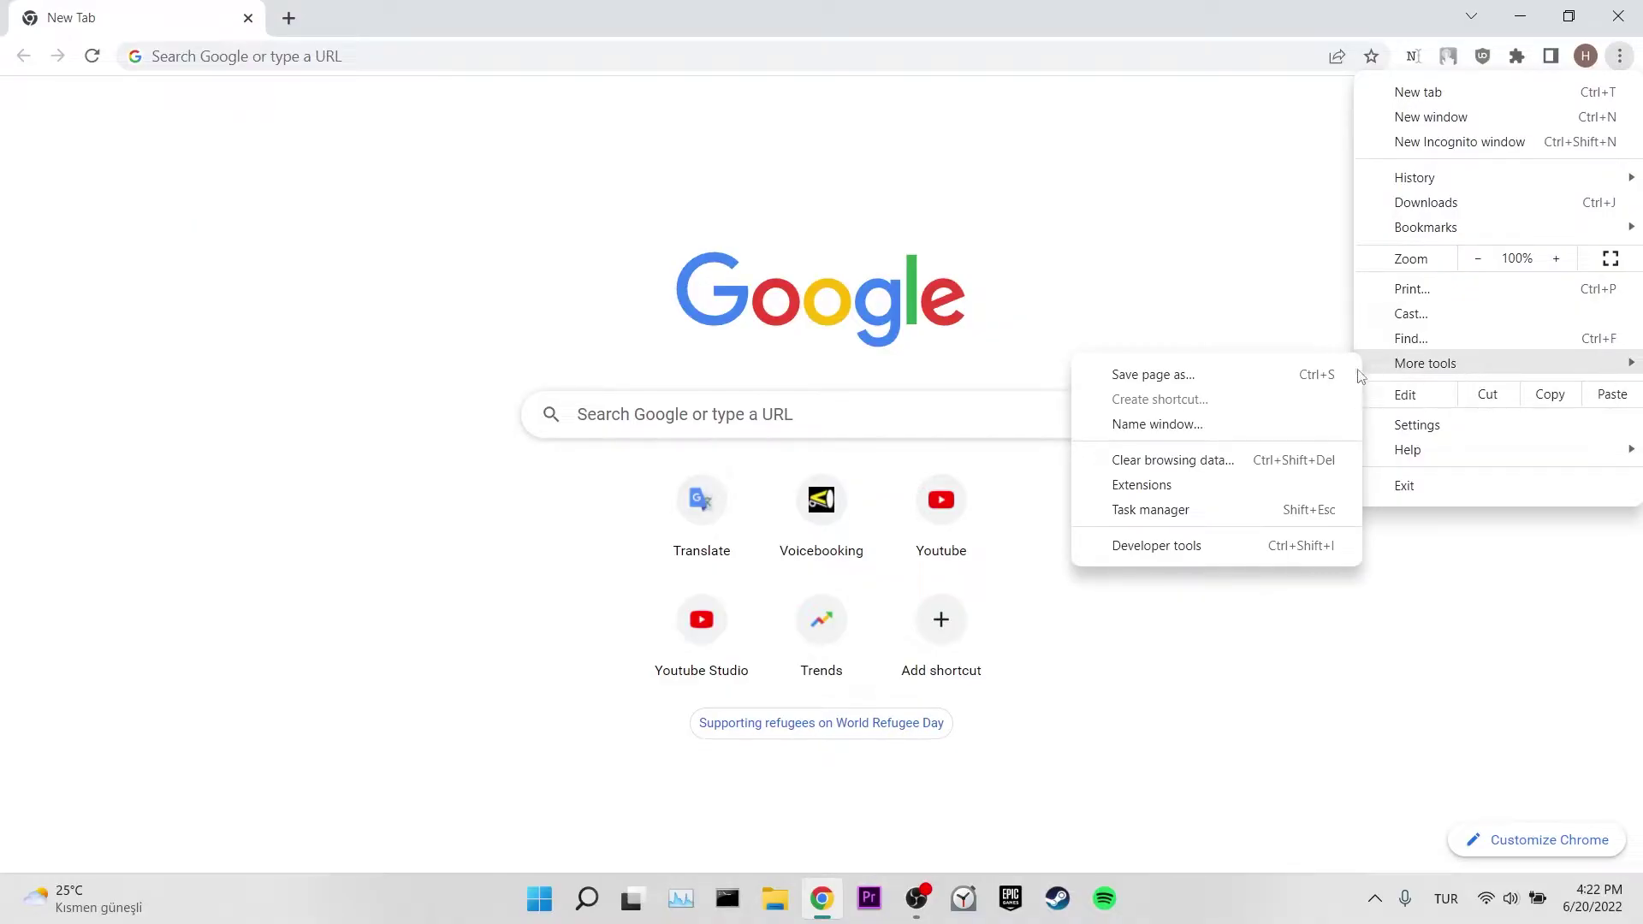
left_click(1181, 484)
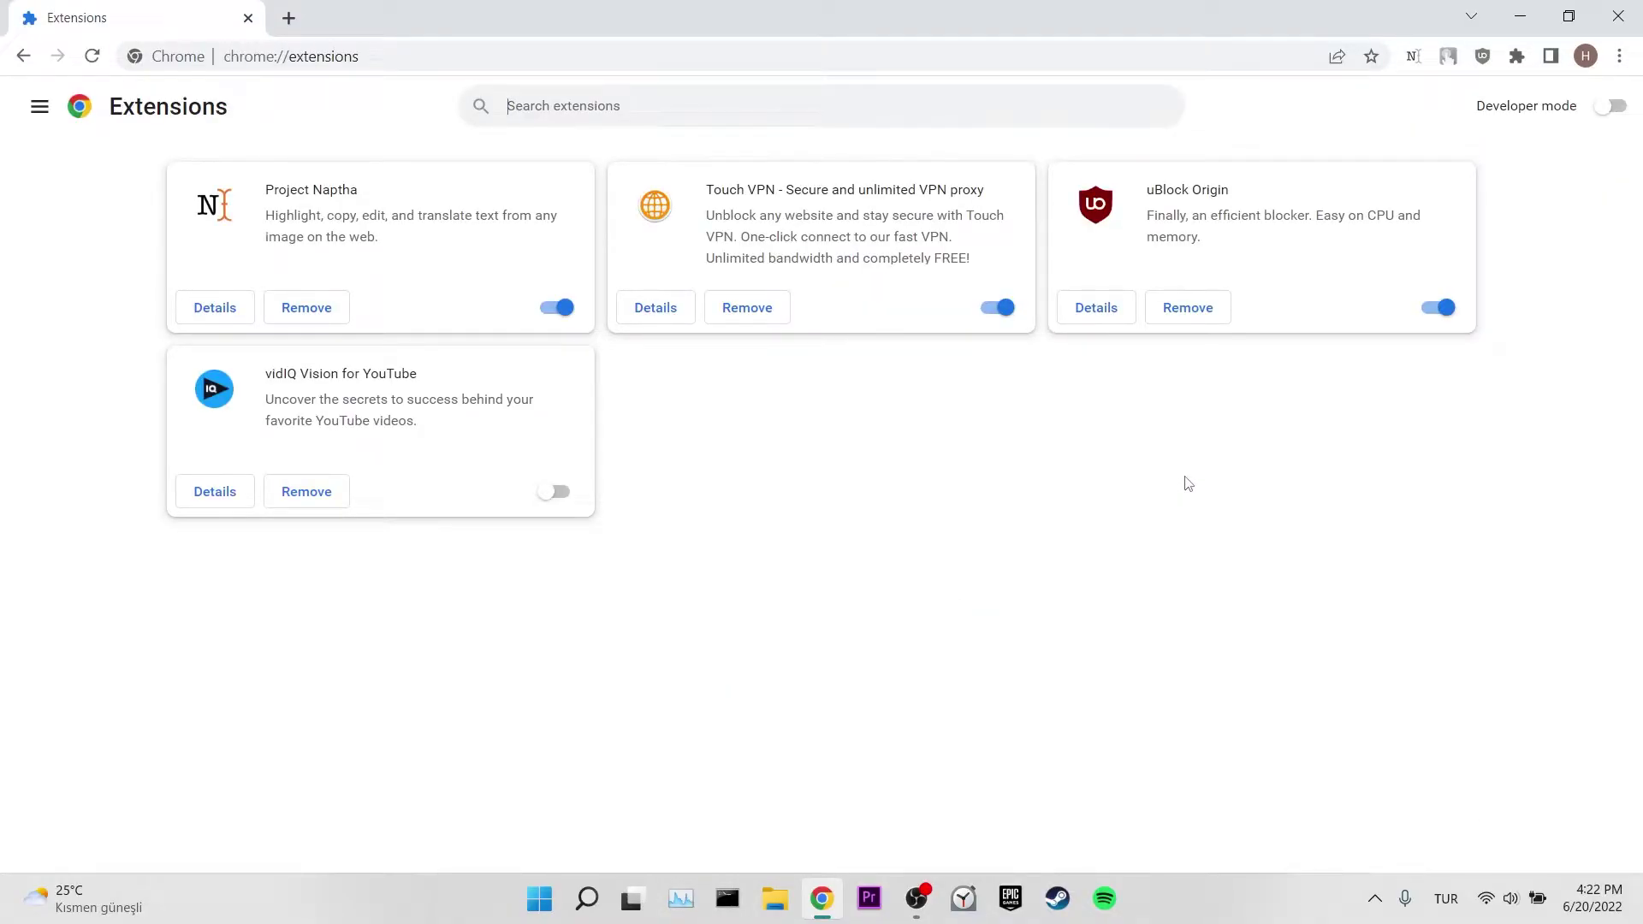
left_click(1437, 307)
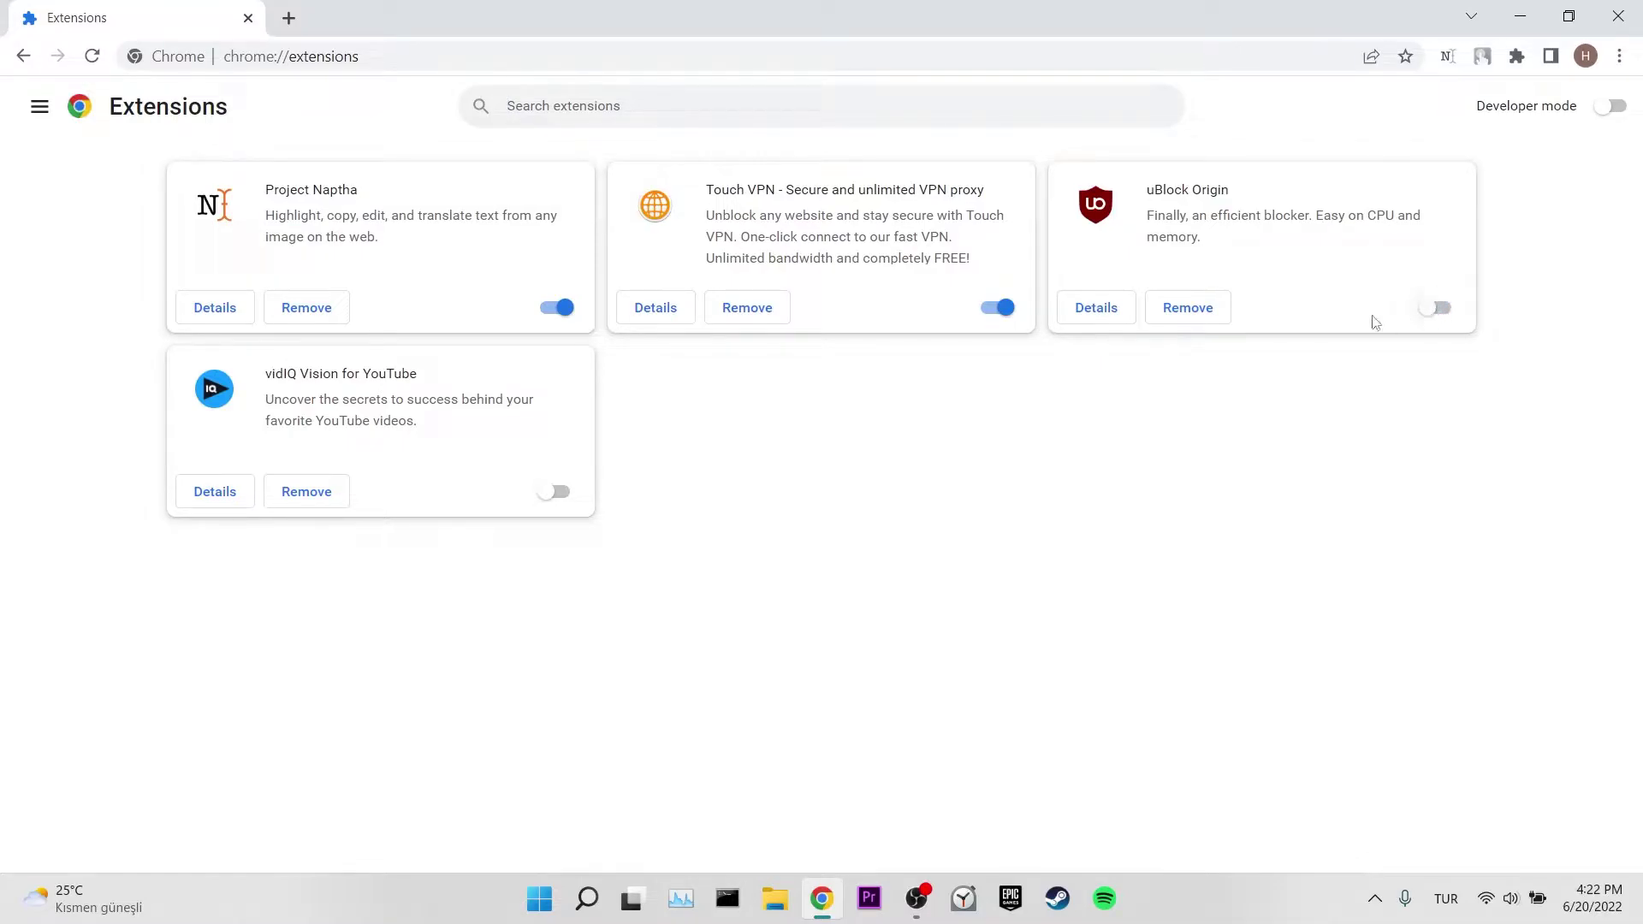
left_click(998, 308)
left_click(556, 310)
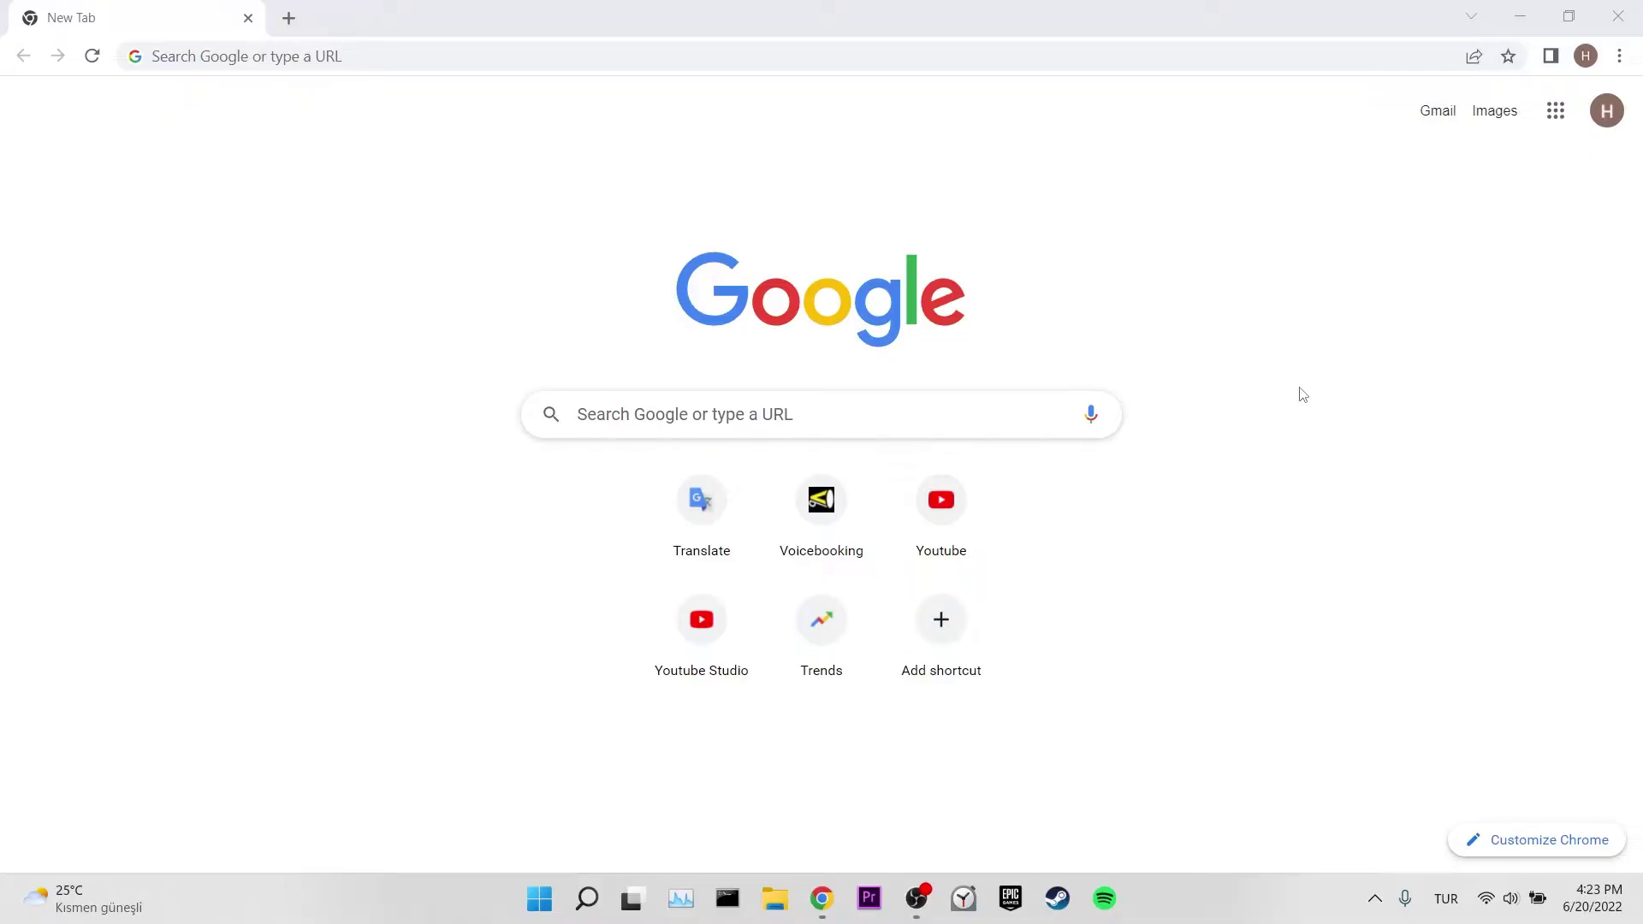
Step: Clear Chrome's browsing history, cookies and other site data, and cached images and files for the All time range
left_click(1621, 59)
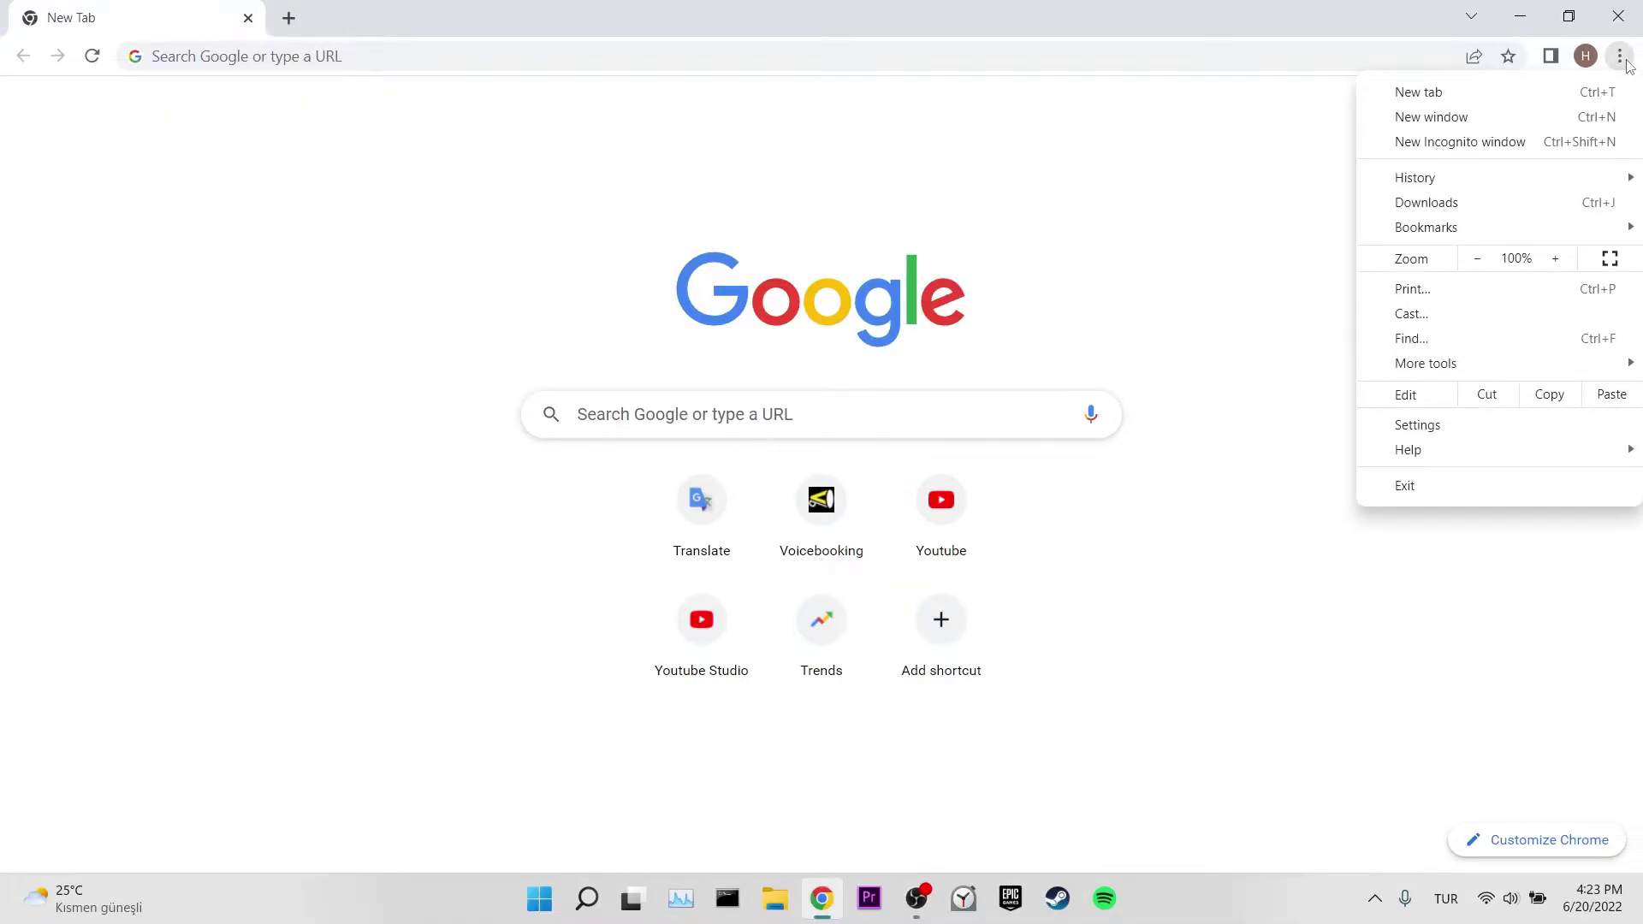
left_click(1498, 433)
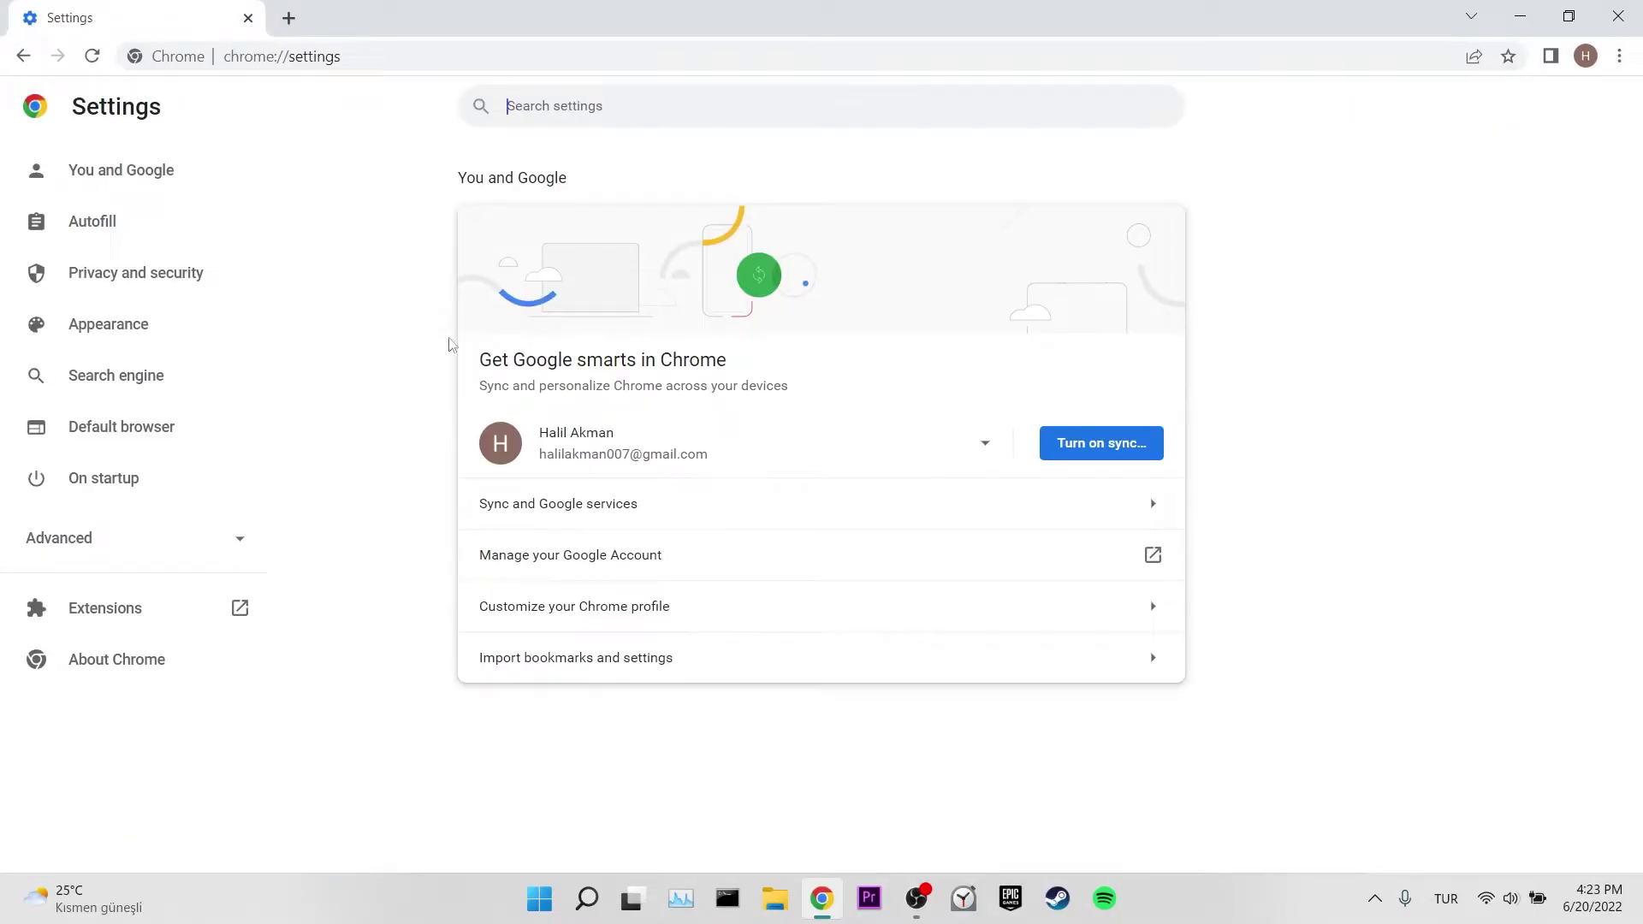
left_click(163, 289)
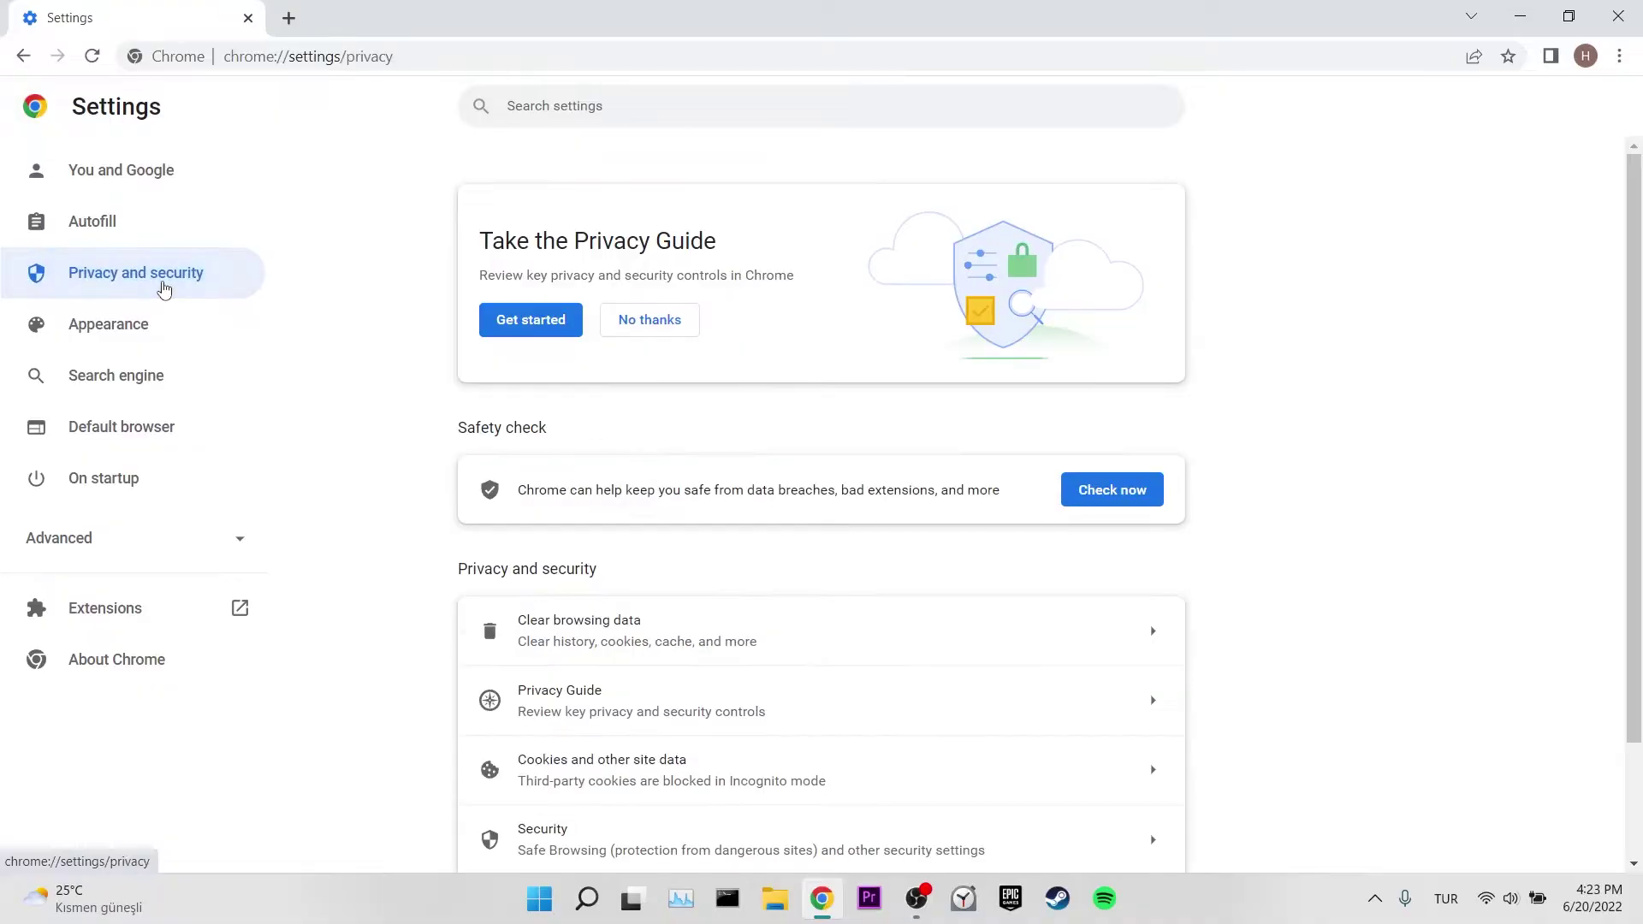
scroll(770, 383, "down", 2)
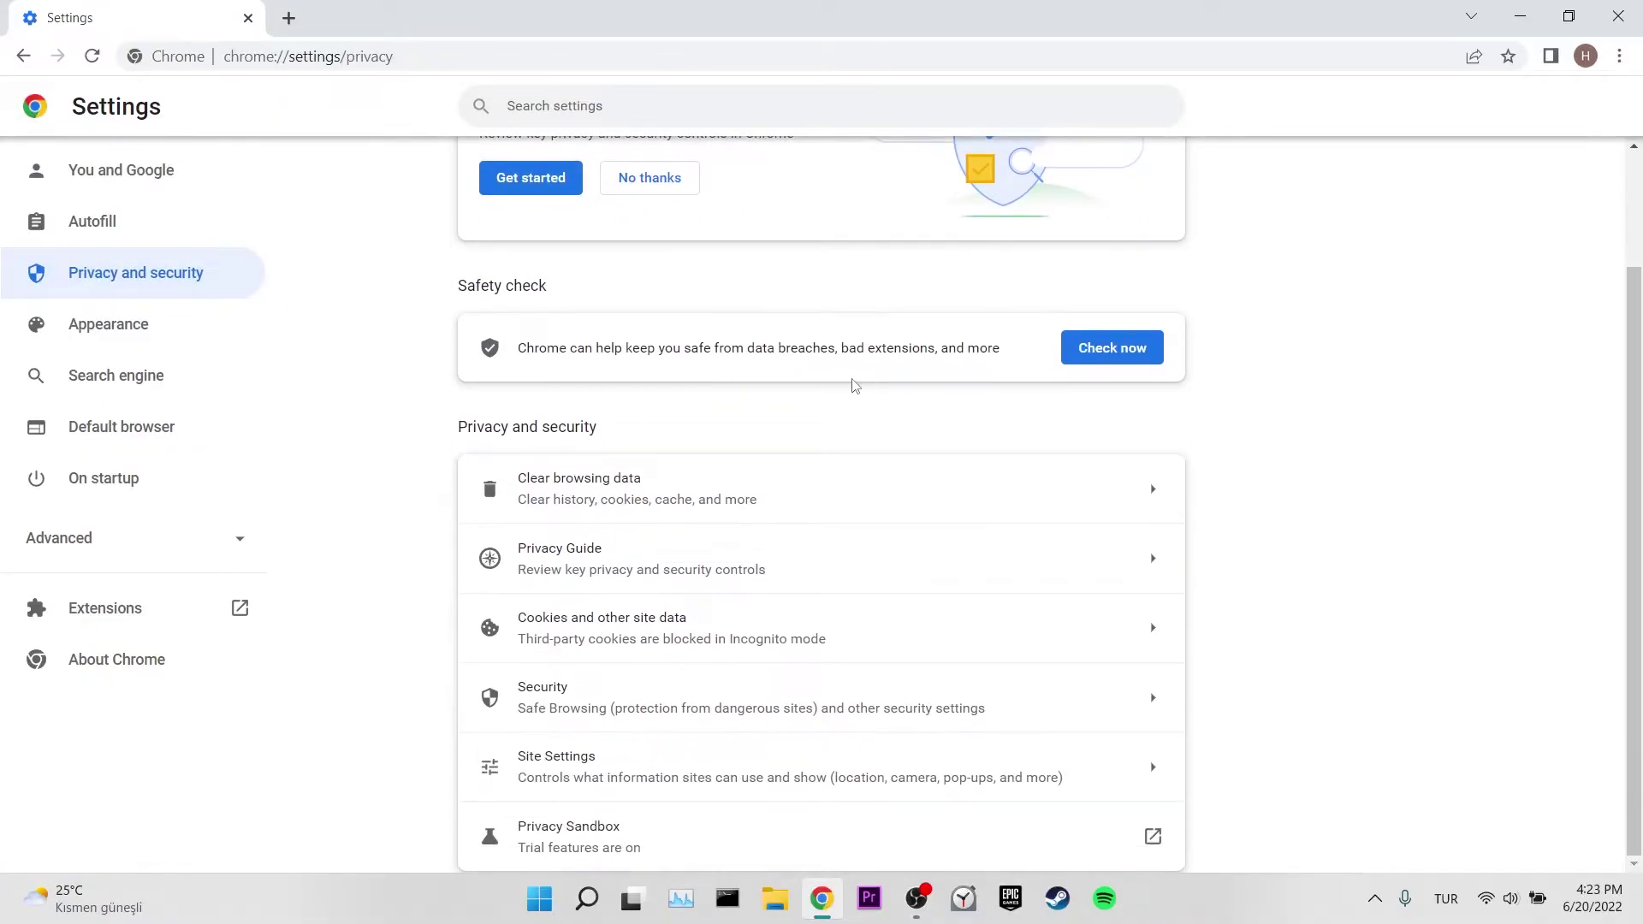
left_click(602, 494)
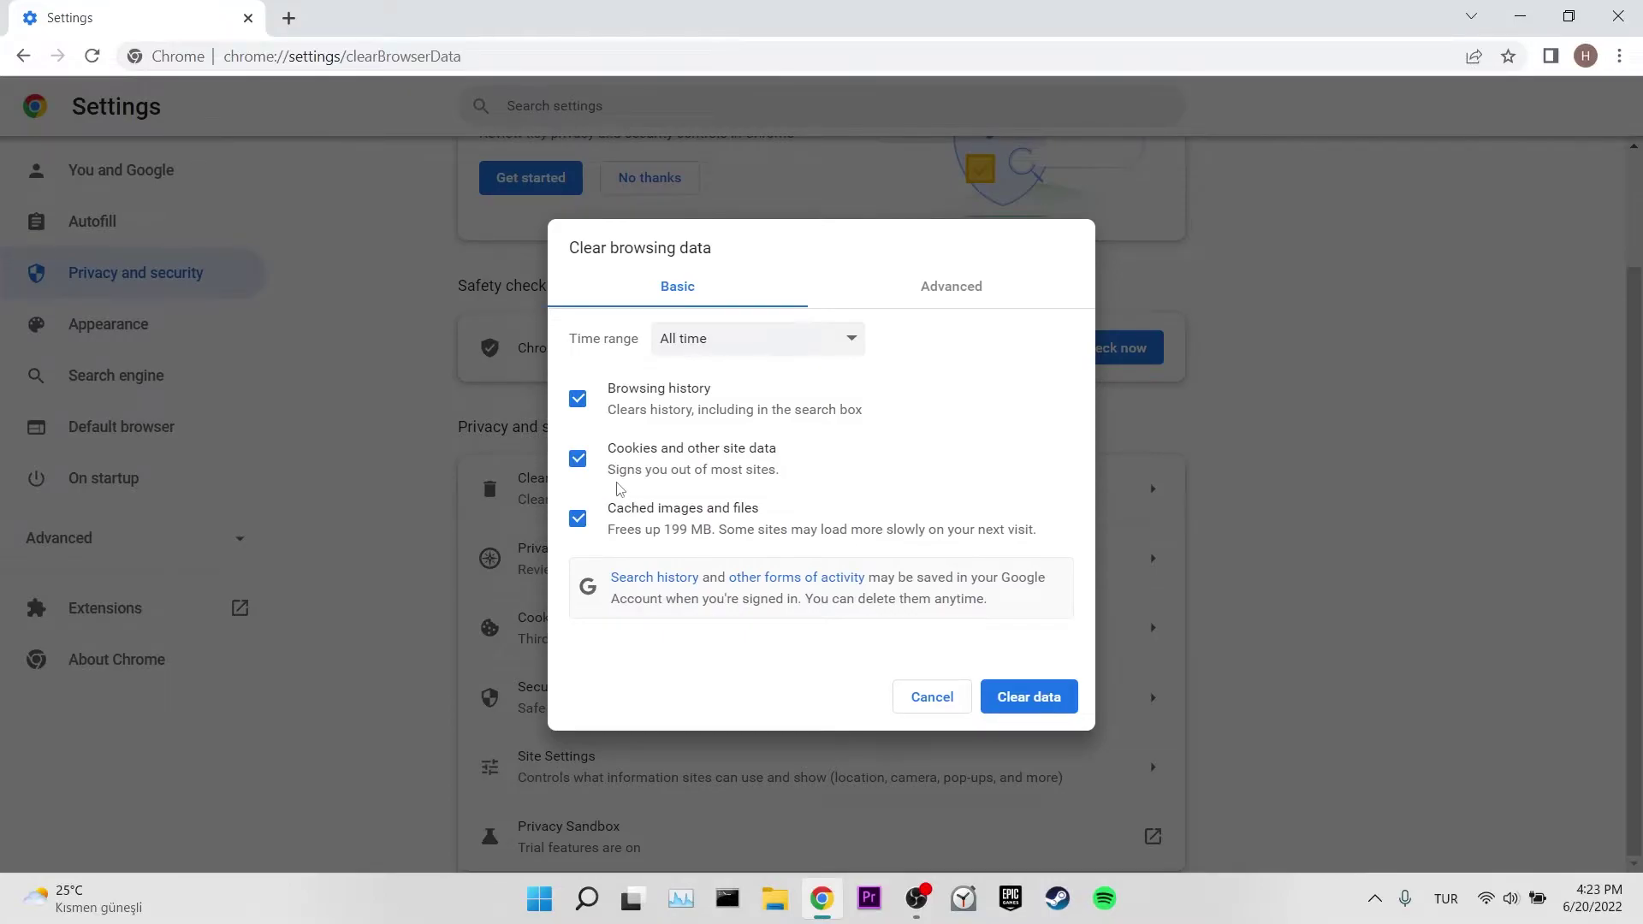
left_click(578, 461)
left_click(578, 466)
left_click(727, 346)
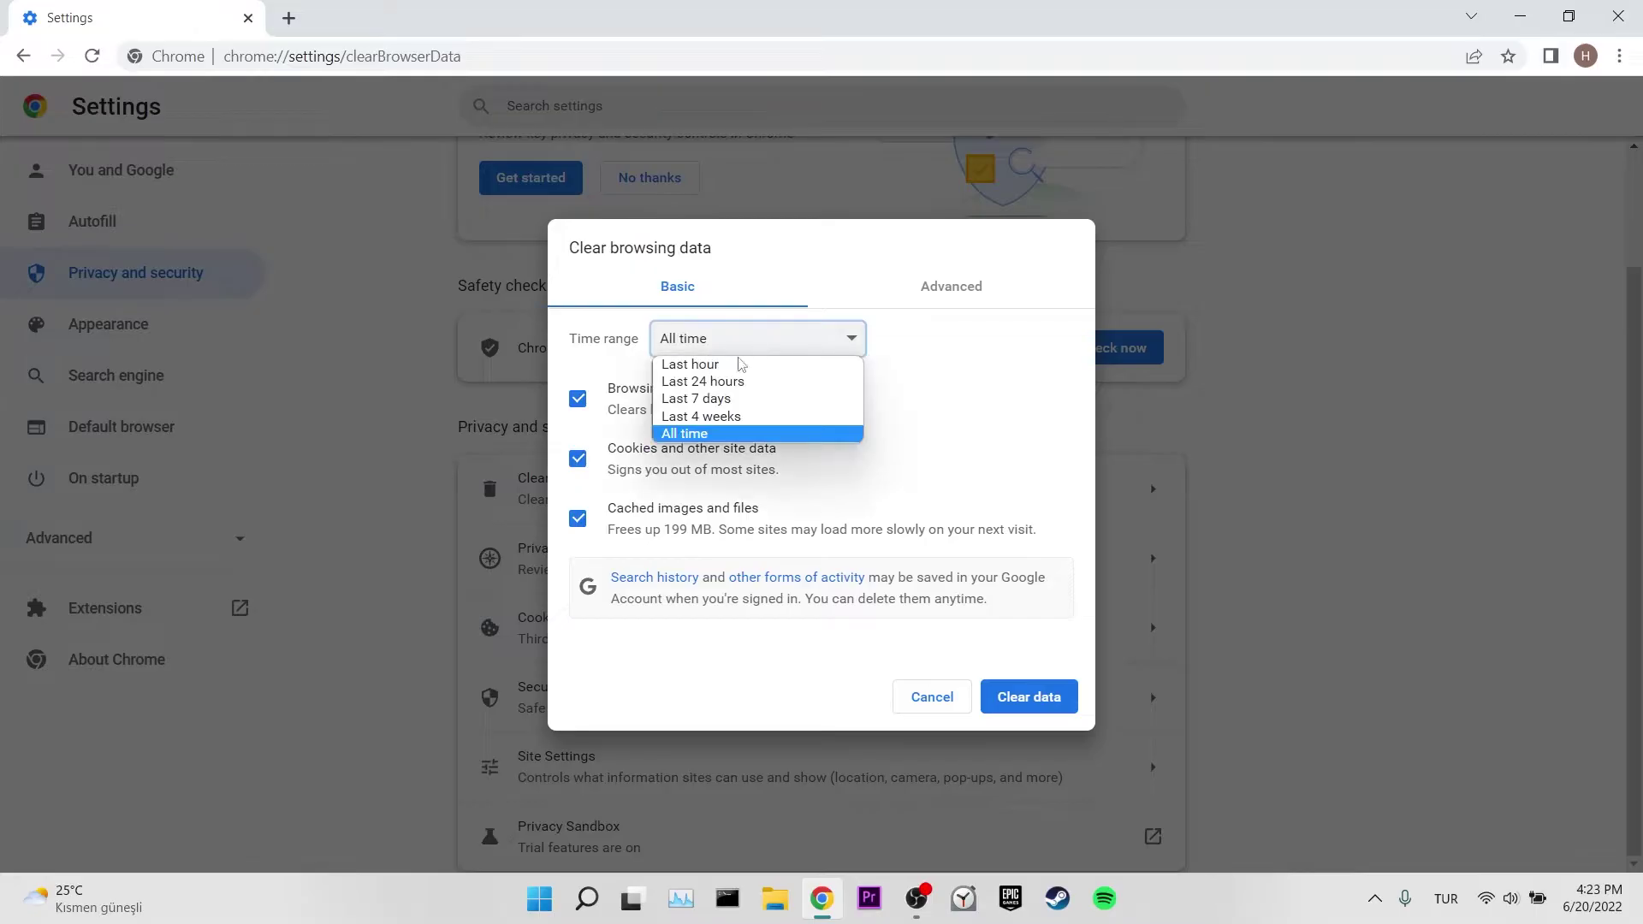
left_click(697, 435)
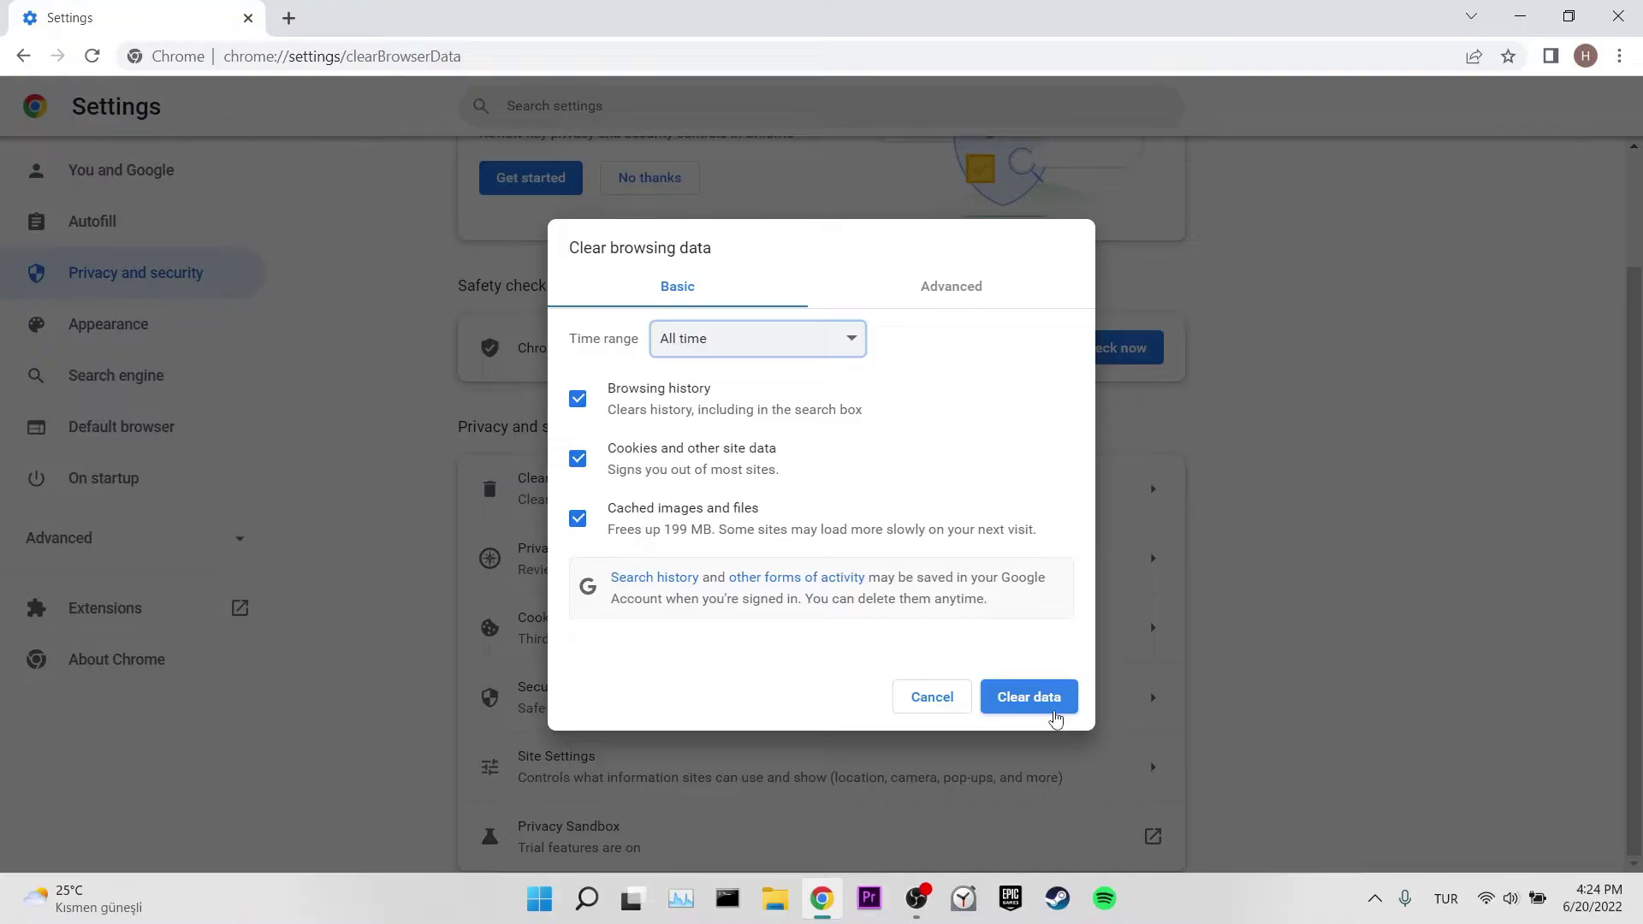
left_click(1046, 706)
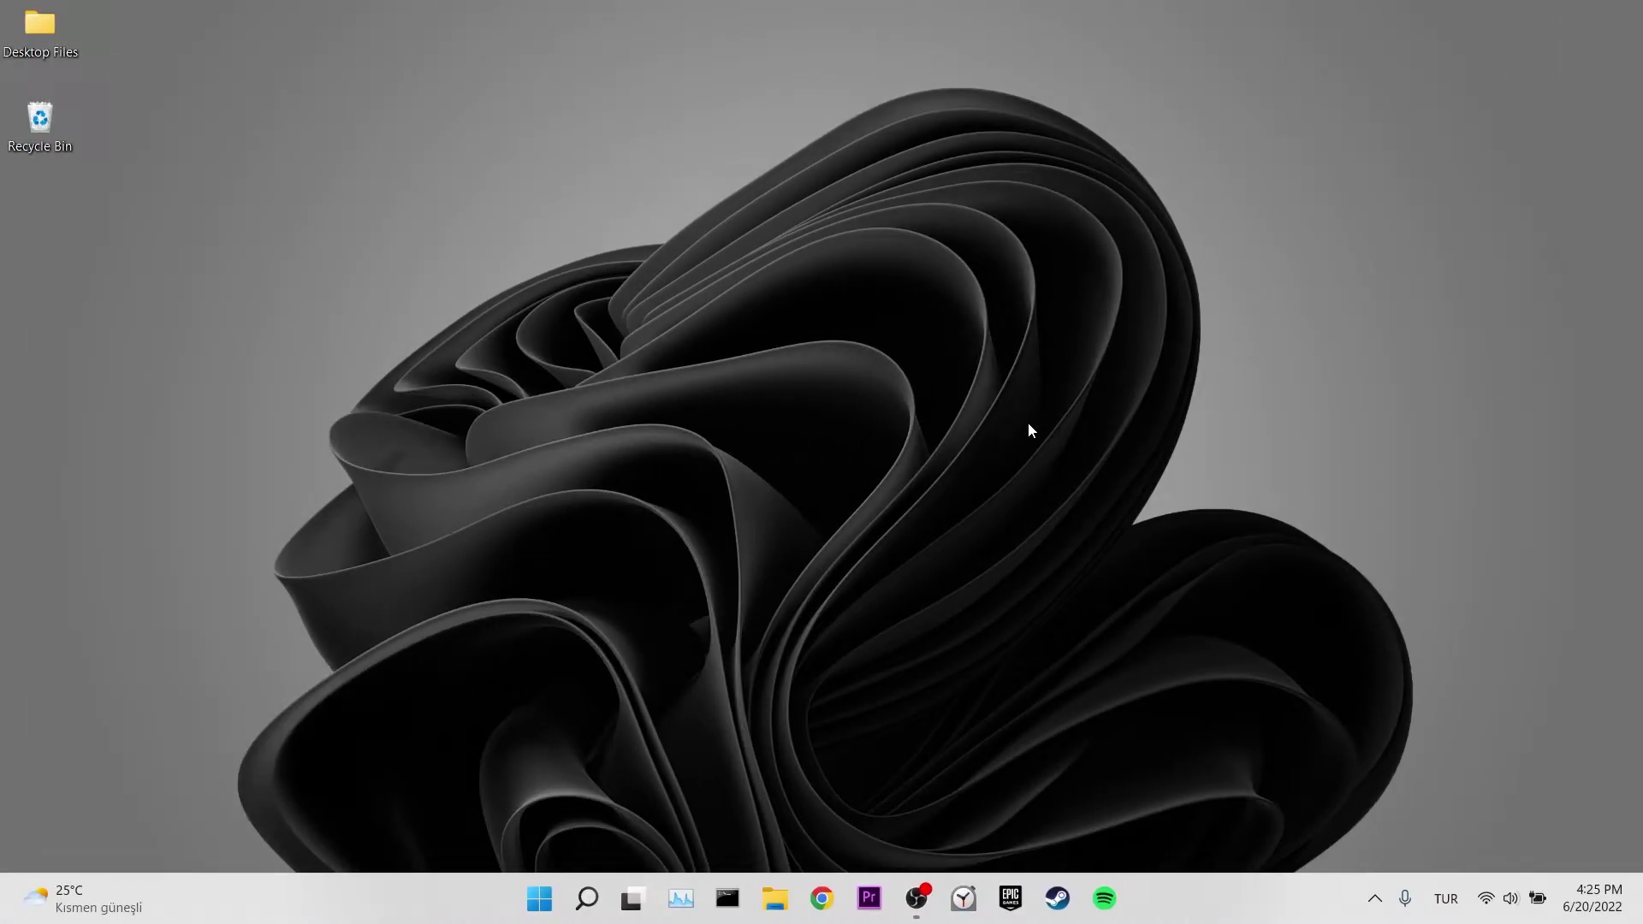
Step: Find and open Control Panel in Windows, maximize it and view the network status and tasks
left_click(586, 898)
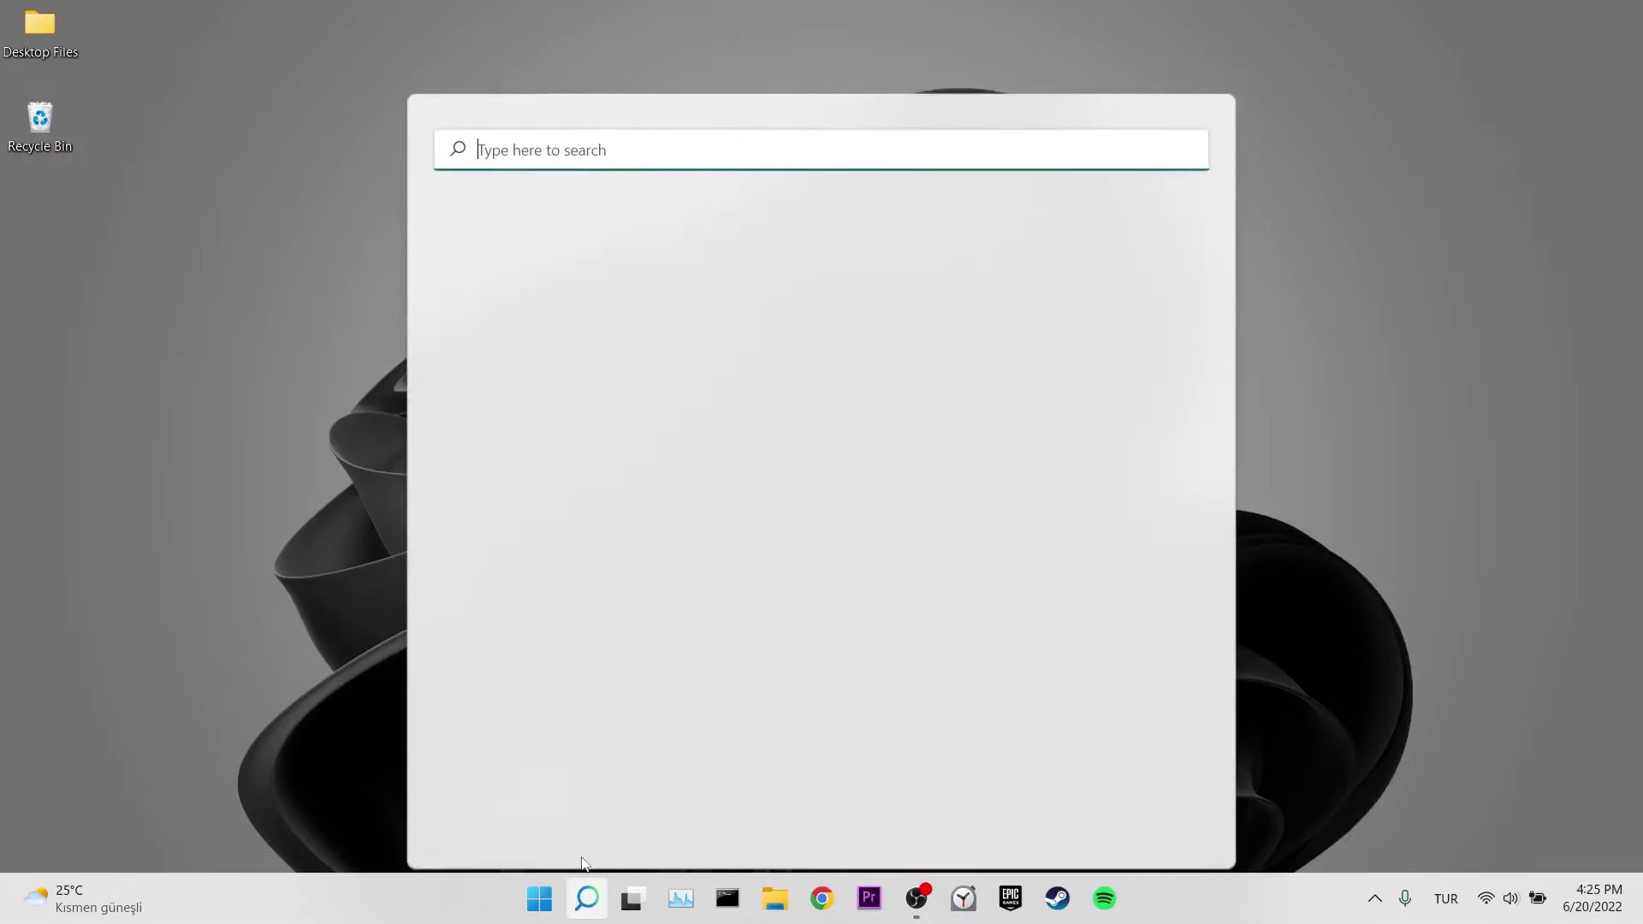
type("control pane")
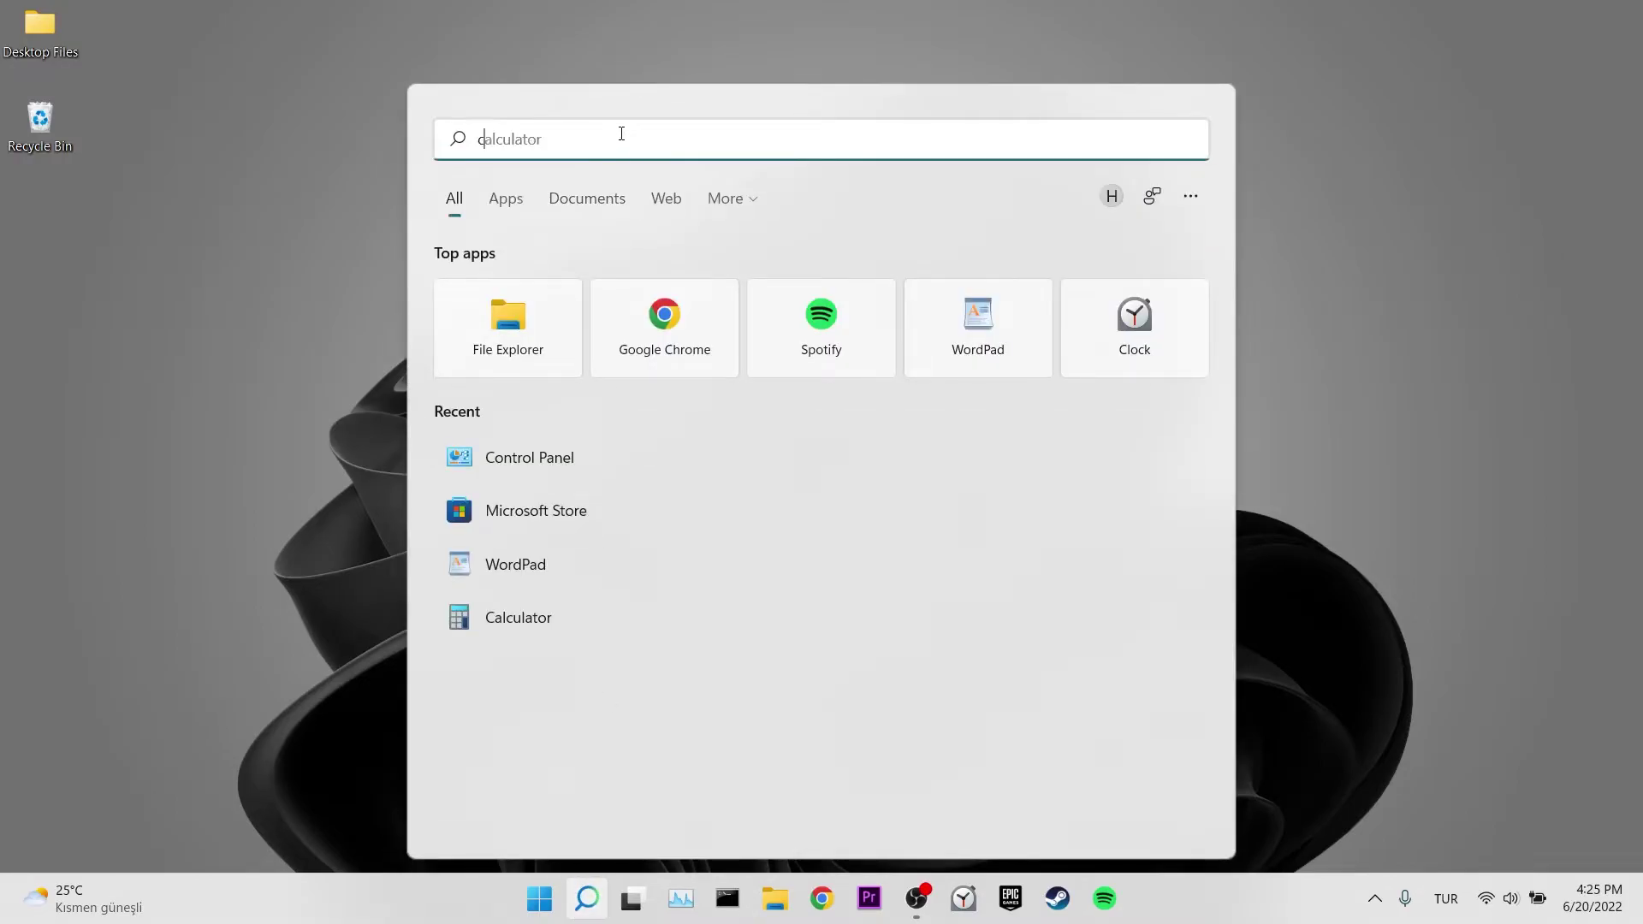
type("l")
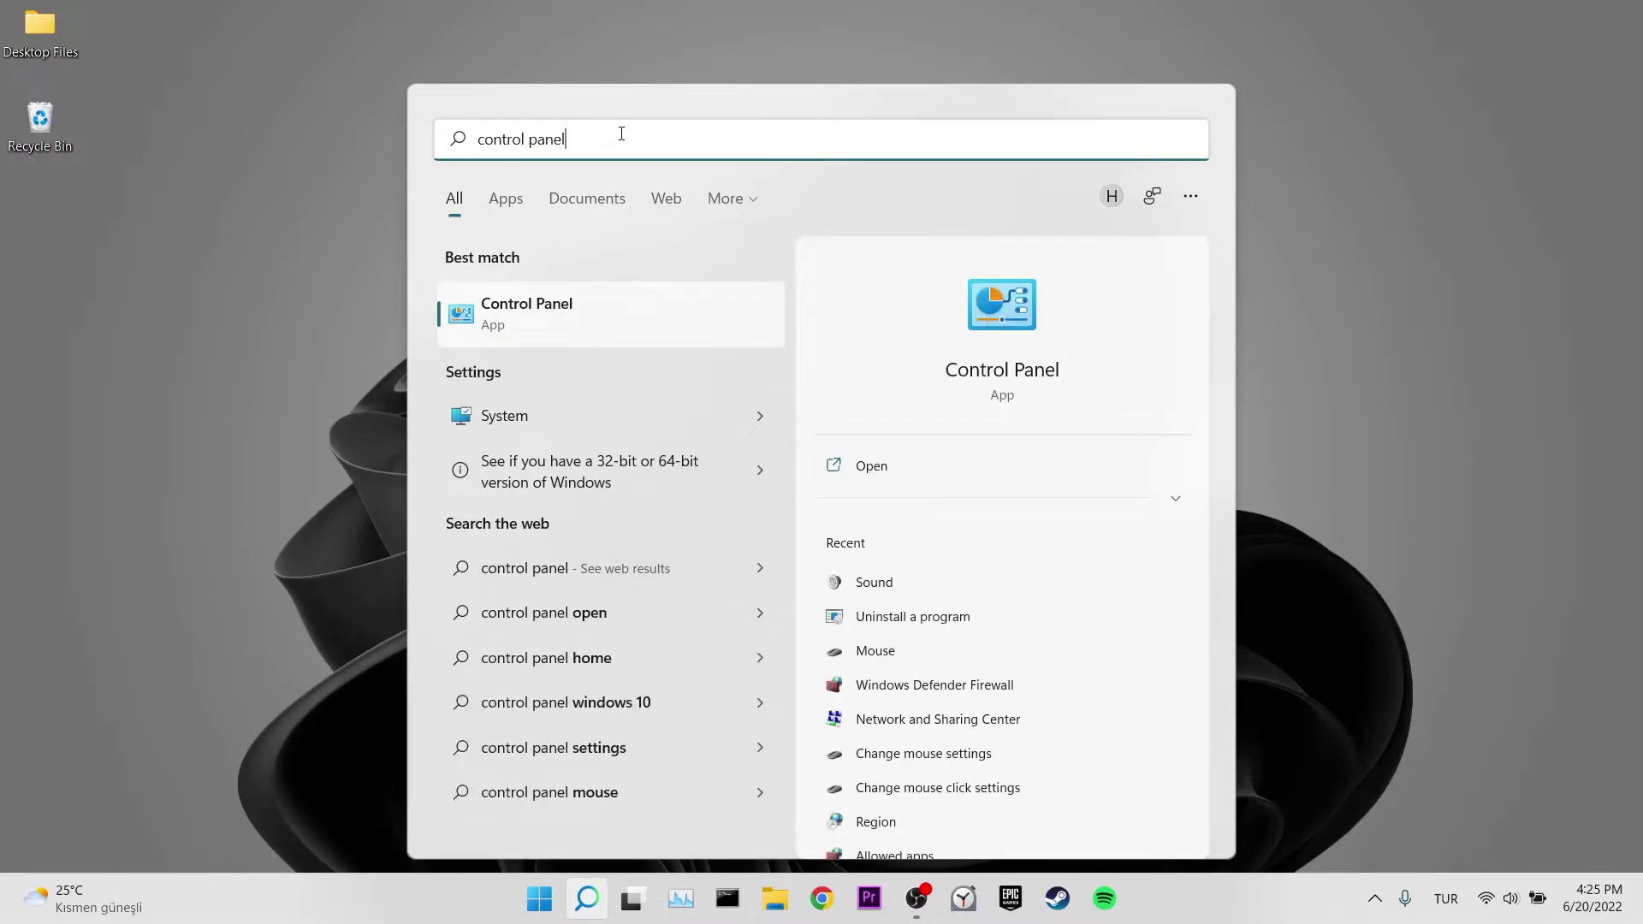
left_click(517, 323)
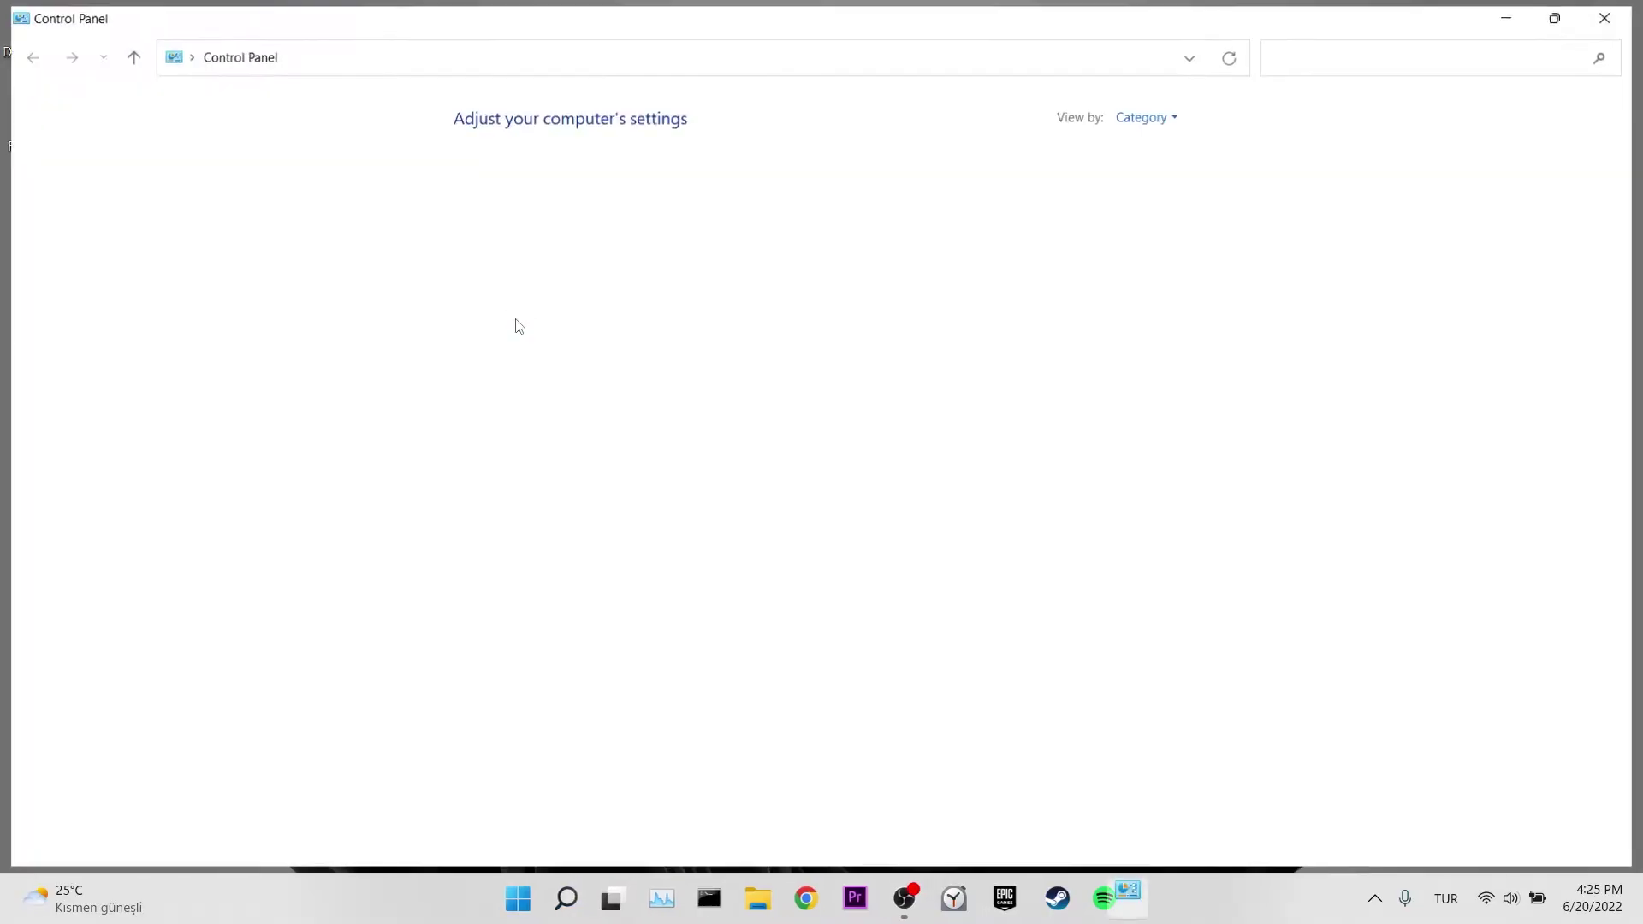
left_click(865, 522)
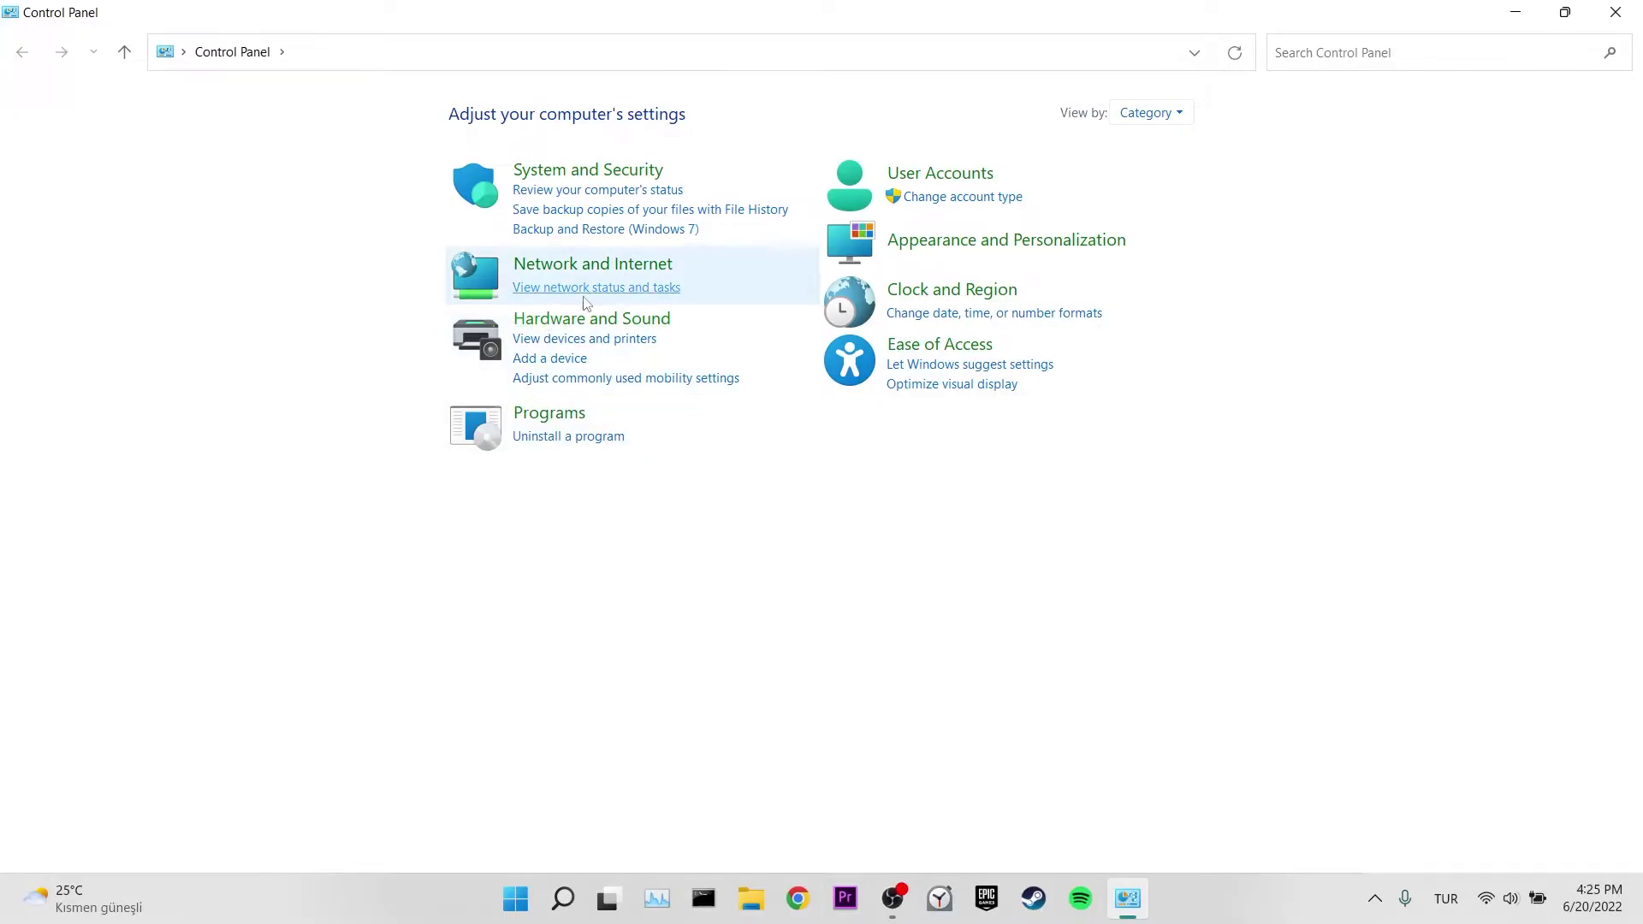
left_click(641, 295)
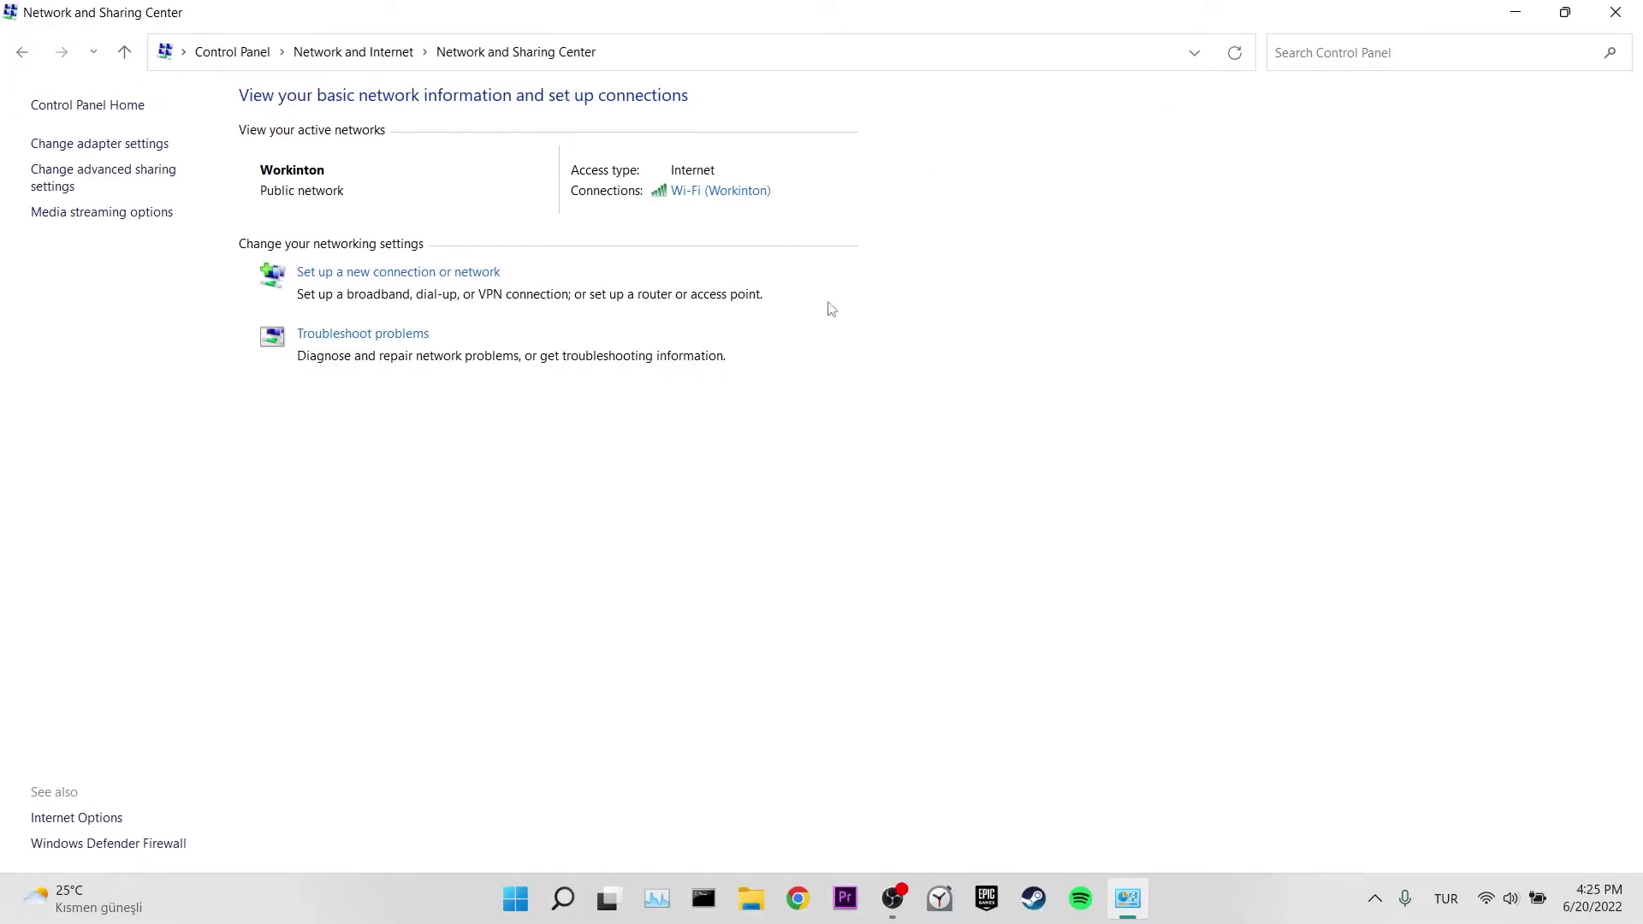
Step: Open the Internet Protocol Version 4 (TCP/IPv4) properties of the active Wi-Fi connection and move the dialog higher
left_click(734, 196)
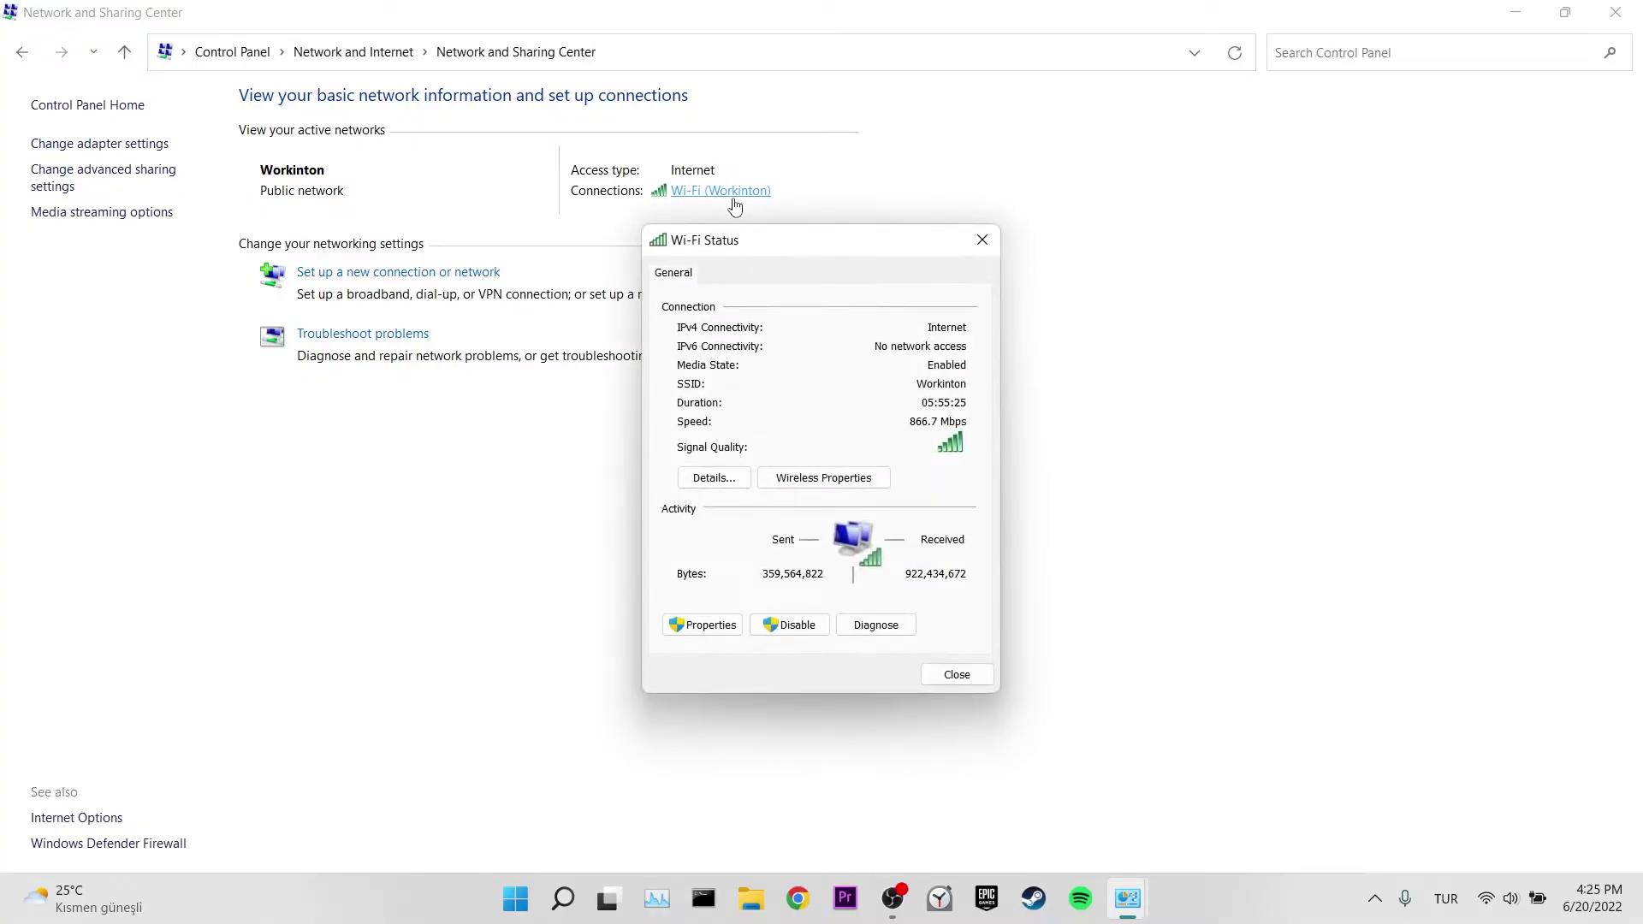
left_click(711, 625)
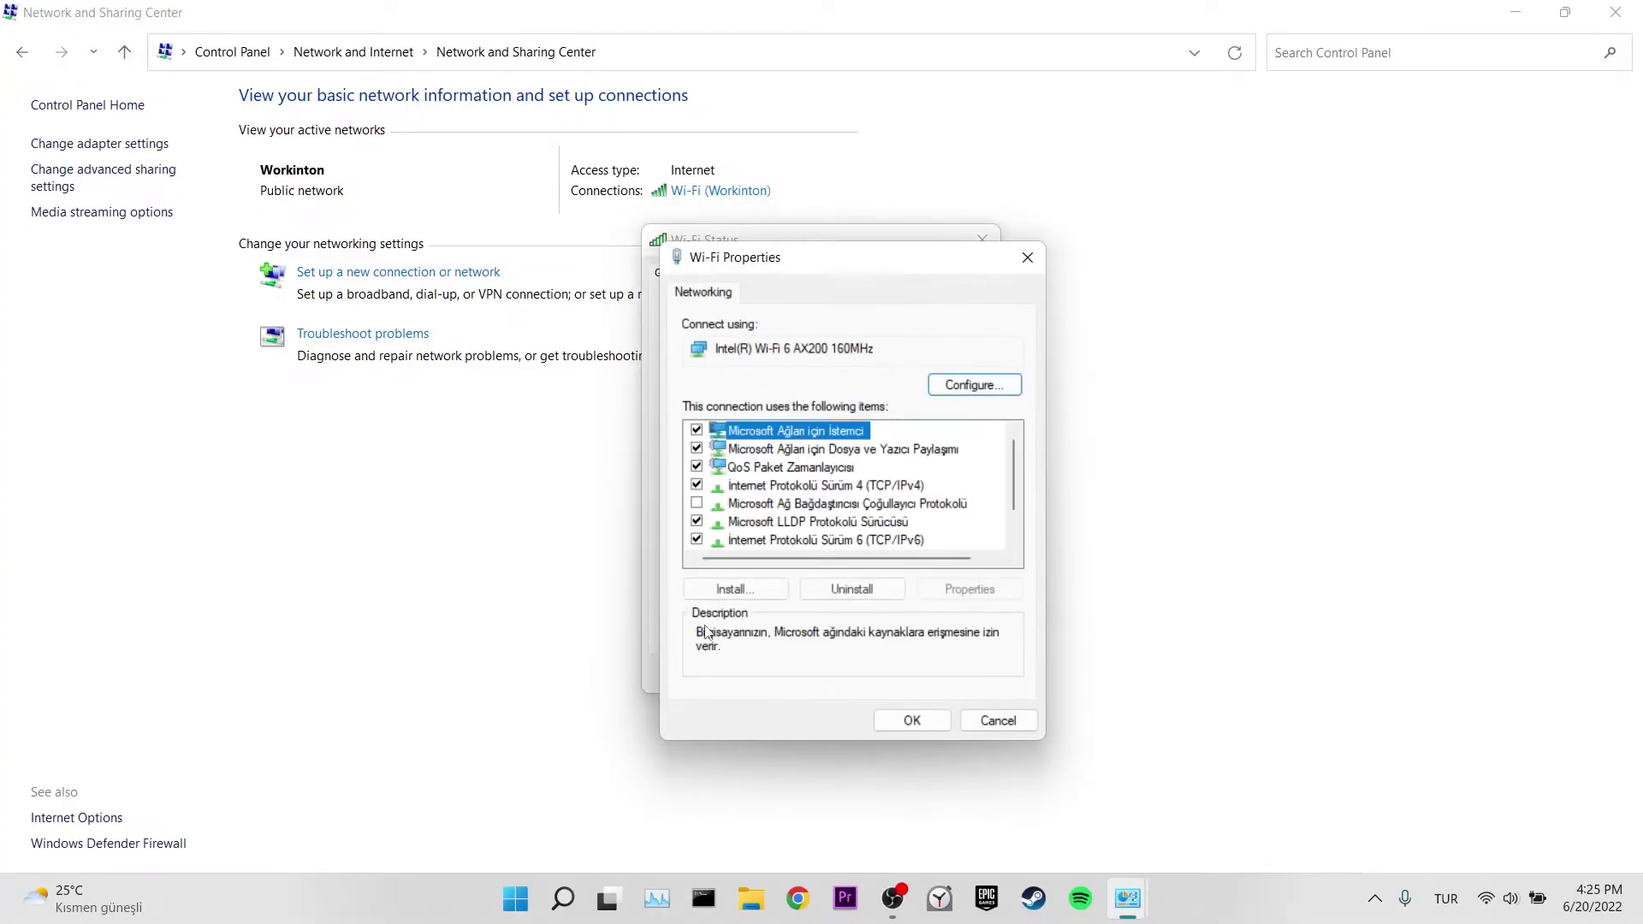
left_click(751, 487)
double_click(751, 488)
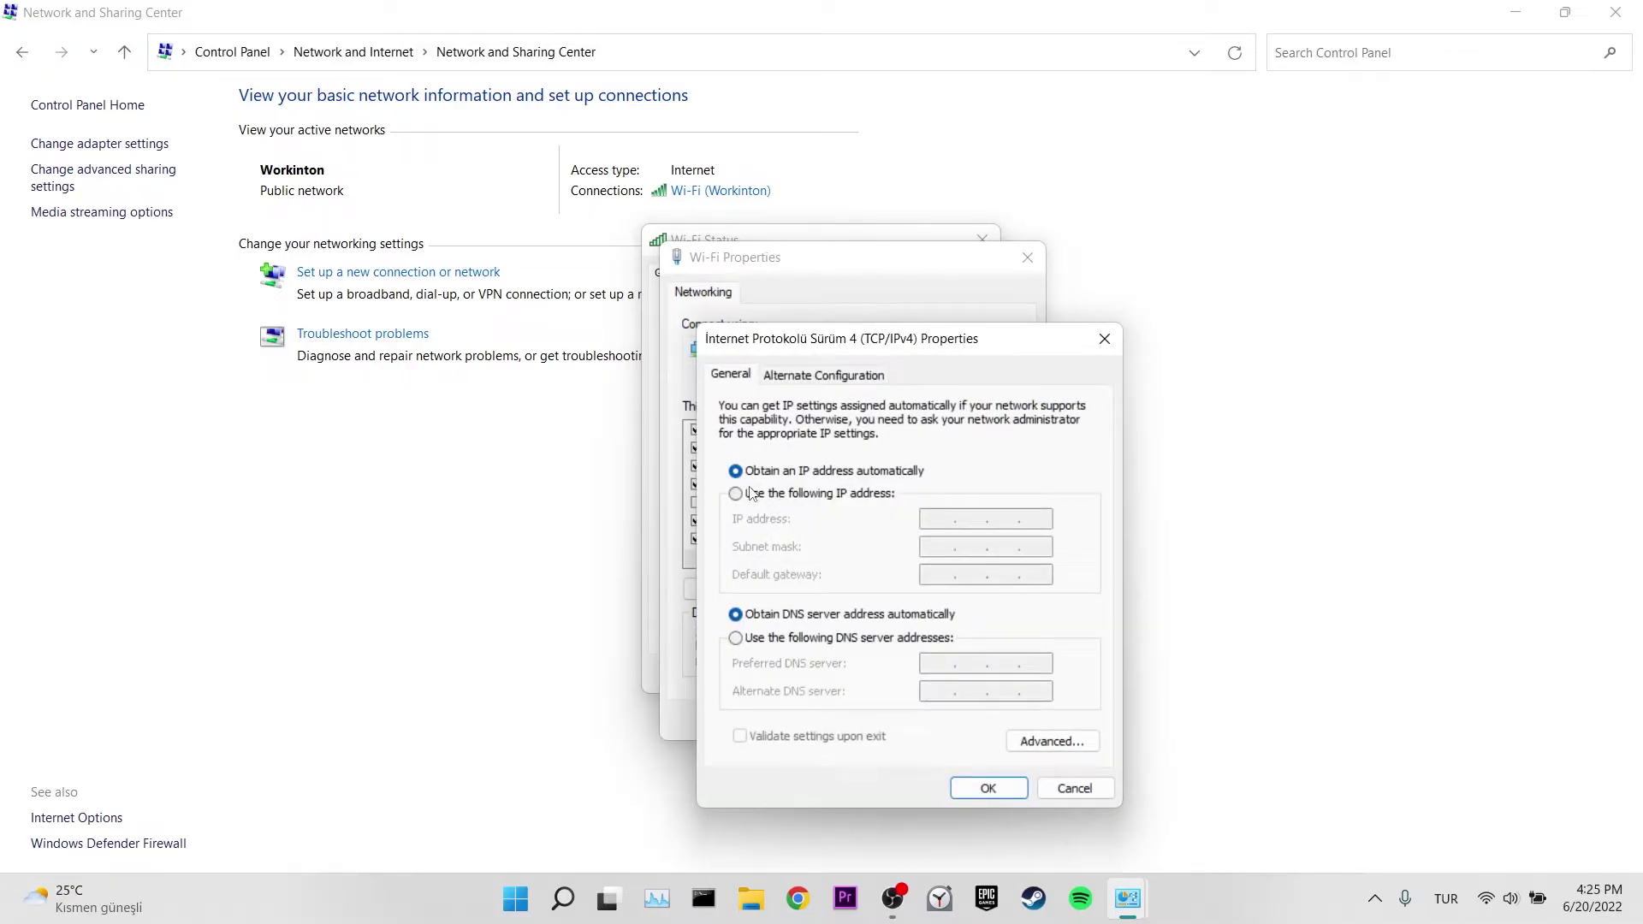
left_click_drag(868, 343, 876, 264)
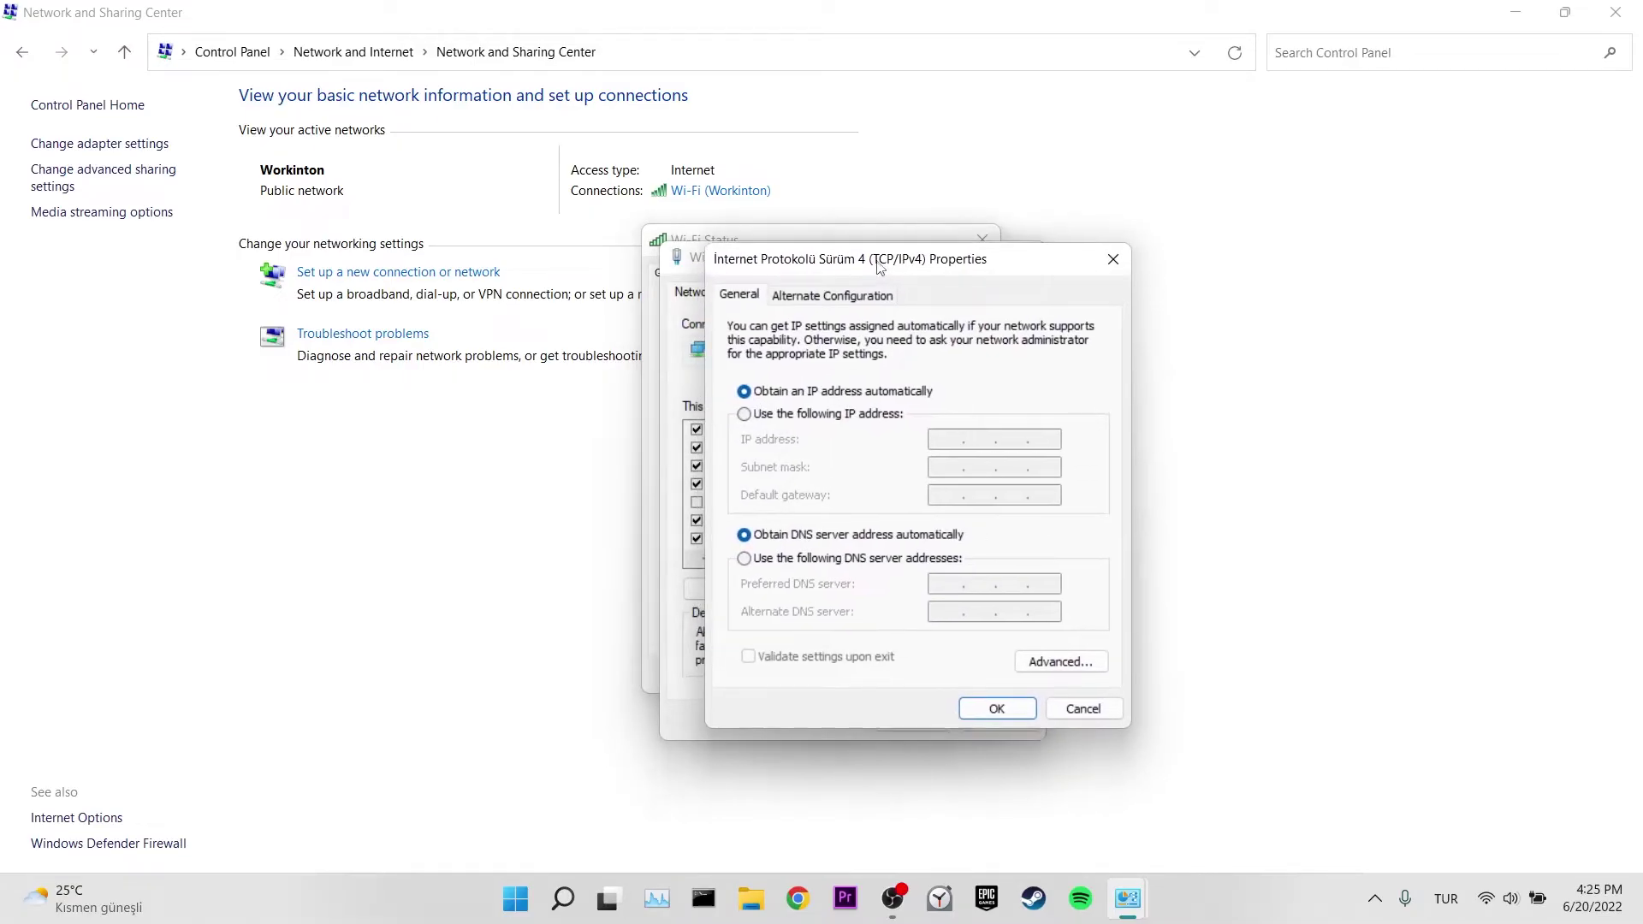
Step: Set the preferred DNS server to 8.8.8.8 and the alternate to 8.8.4.4, apply the changes and close all network windows
left_click(745, 558)
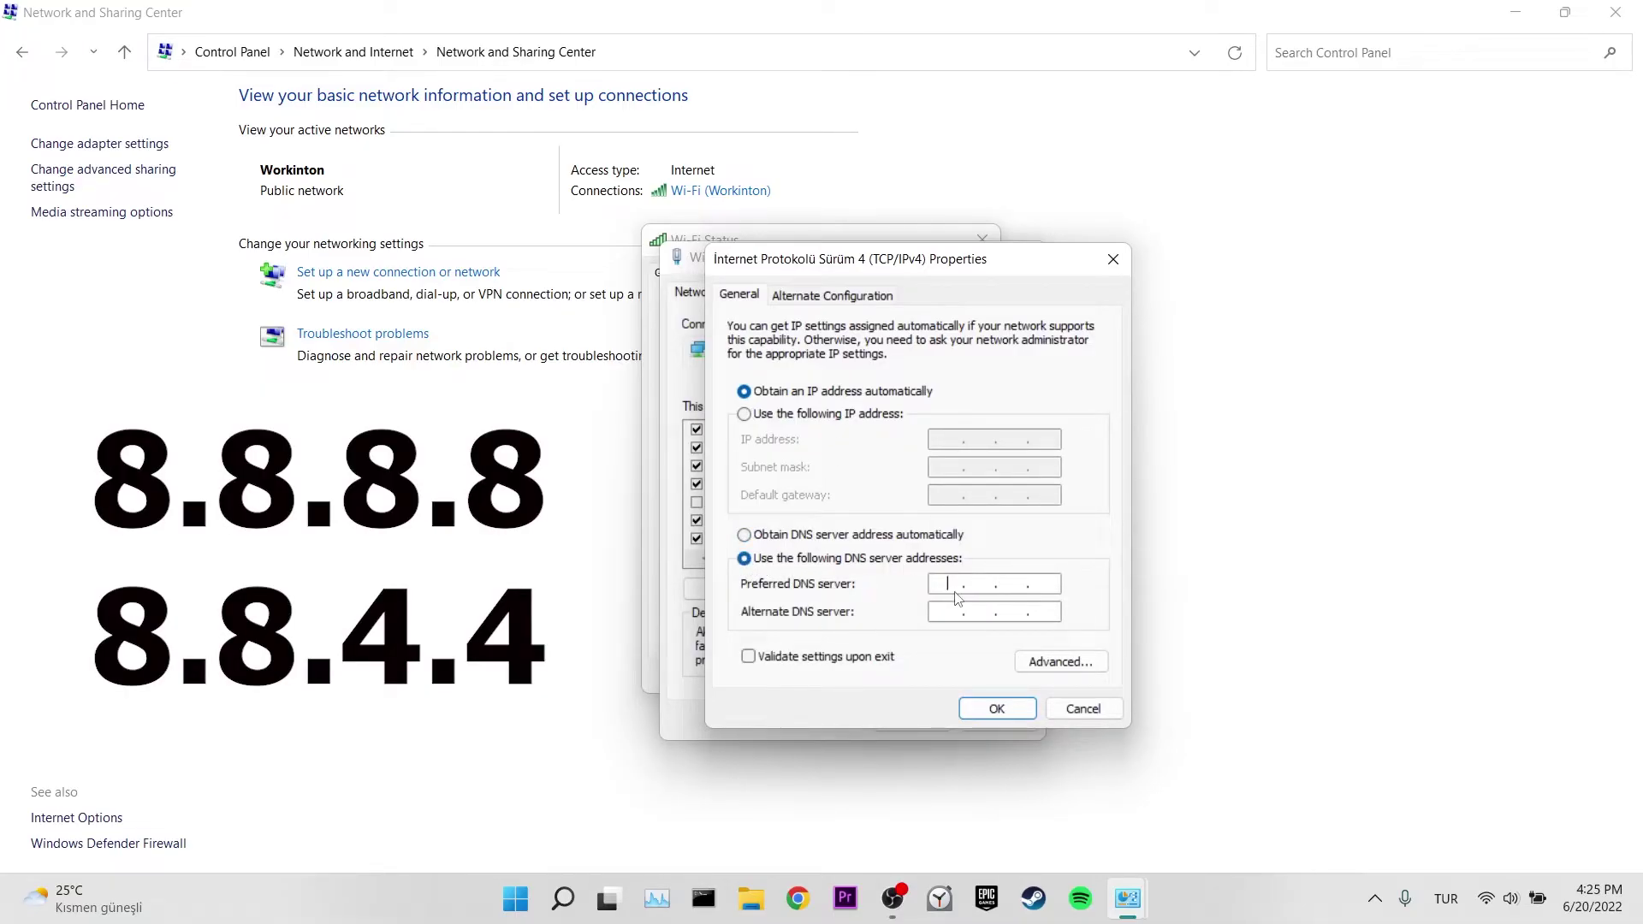
type("8.")
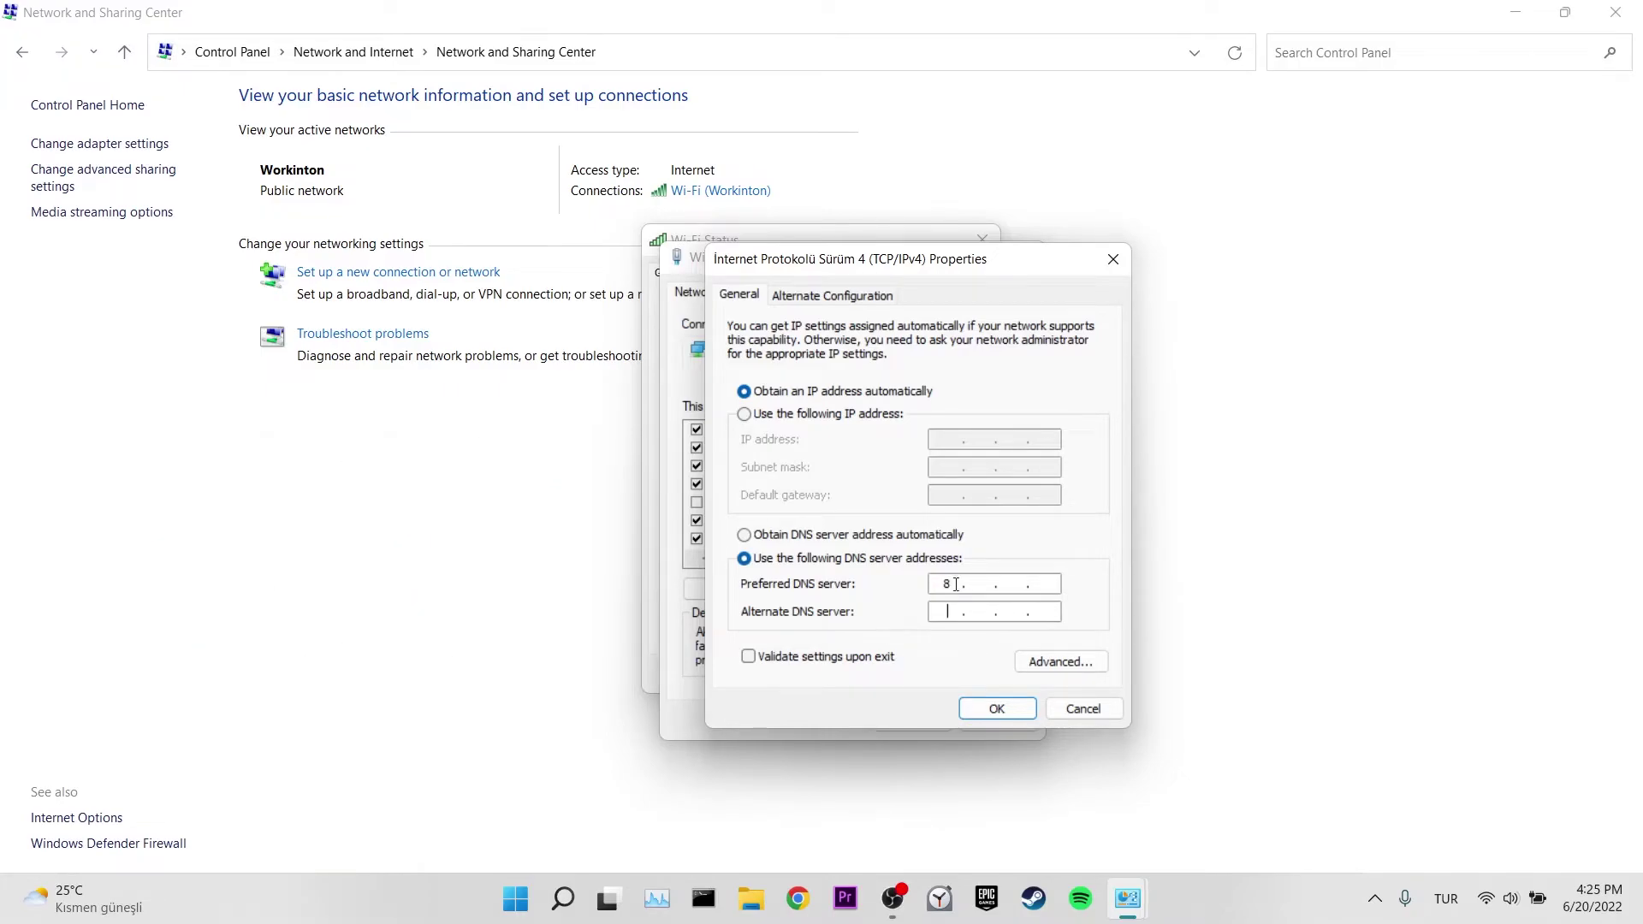
type("8.8.8")
left_click(952, 613)
type("8.8.4.4")
left_click(993, 710)
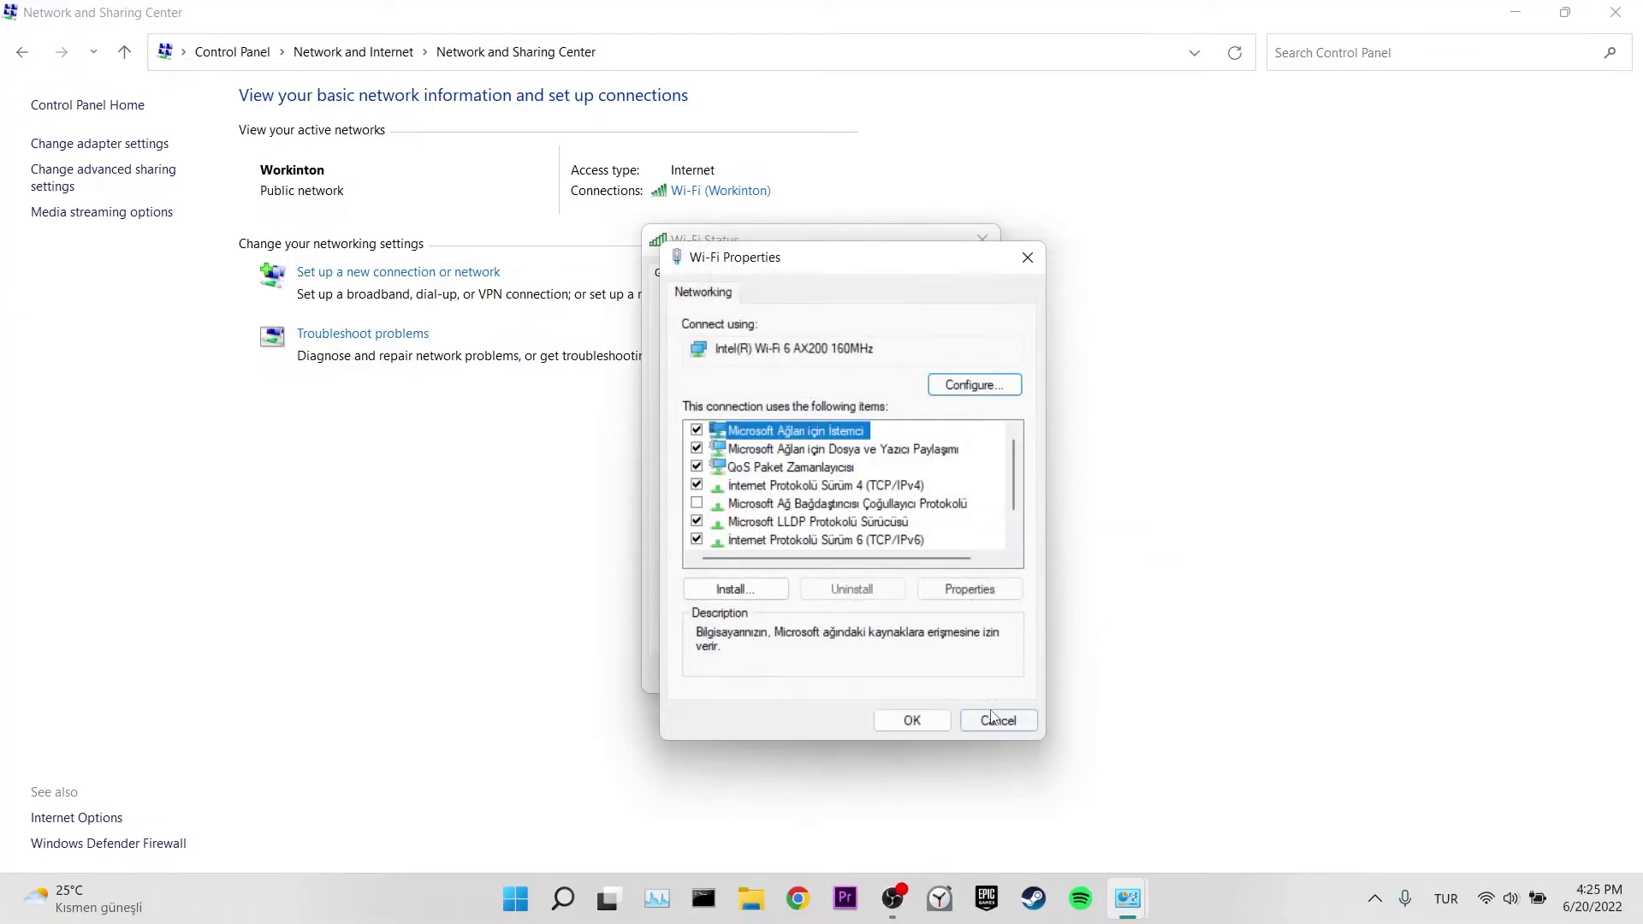
left_click(923, 720)
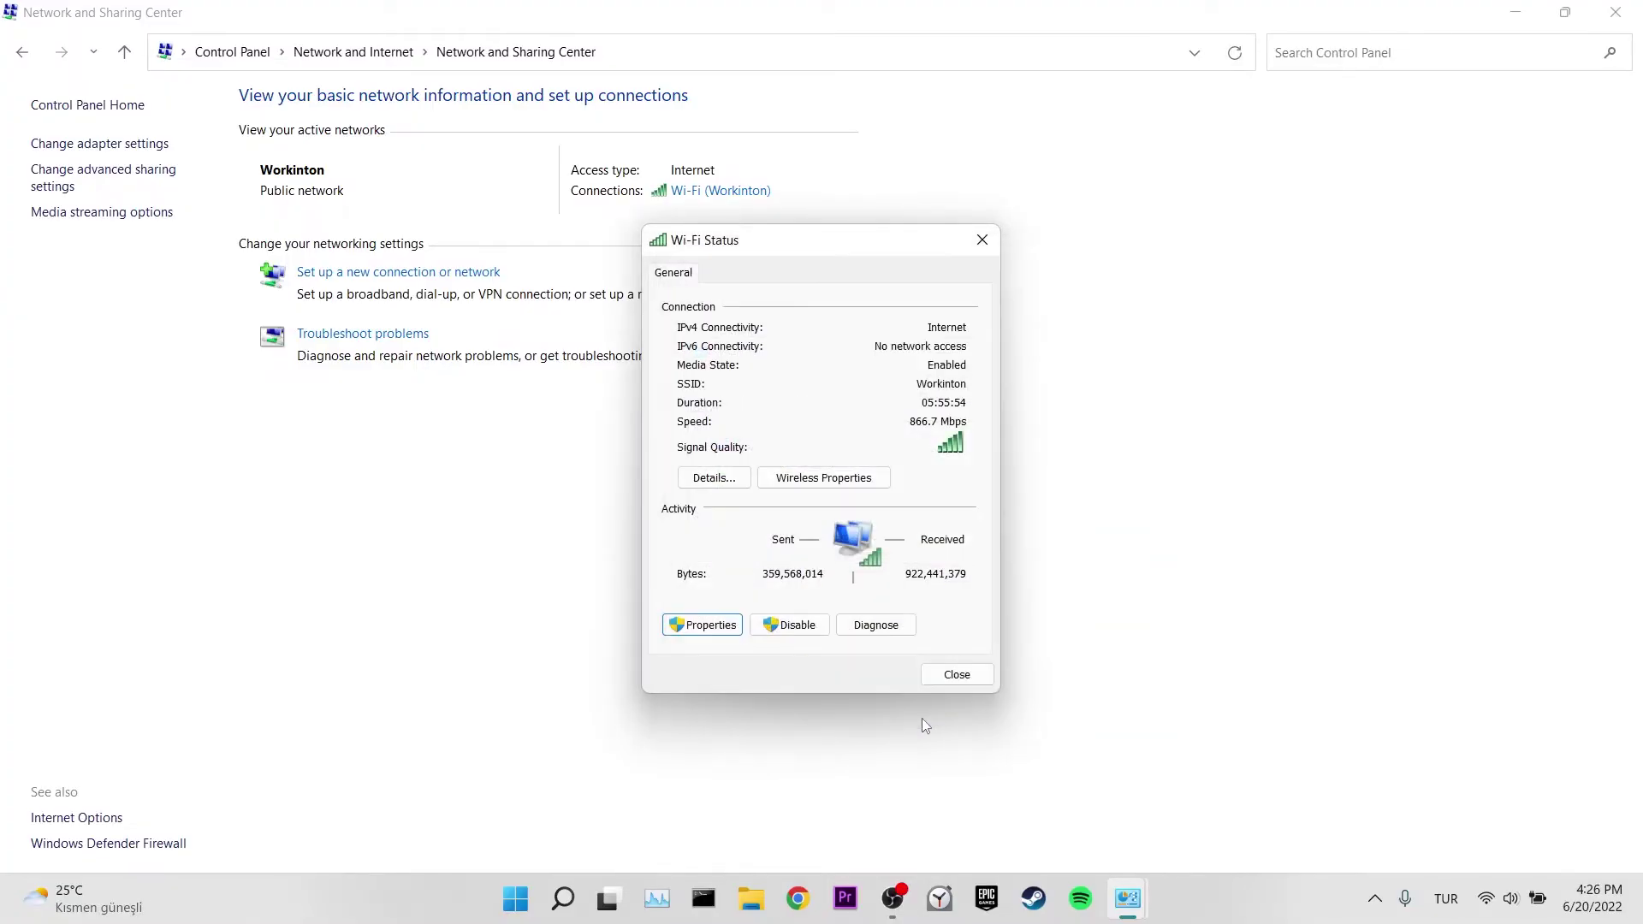
left_click(955, 682)
left_click(1616, 12)
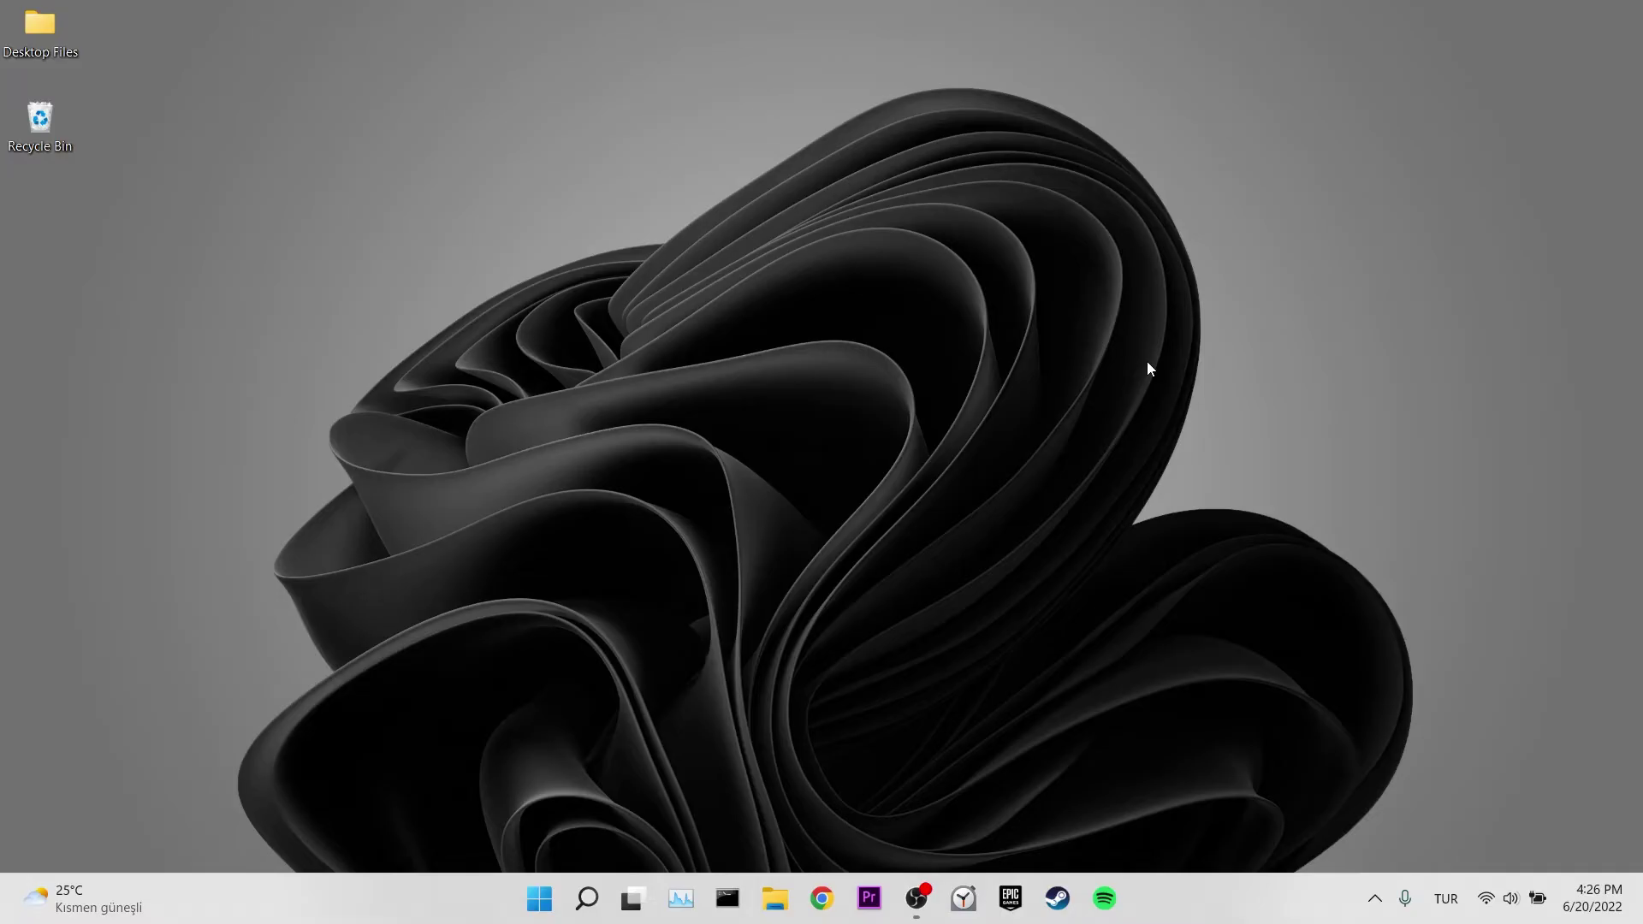
Step: Search Windows for "microsoft store" and open the Microsoft Store app
left_click(586, 897)
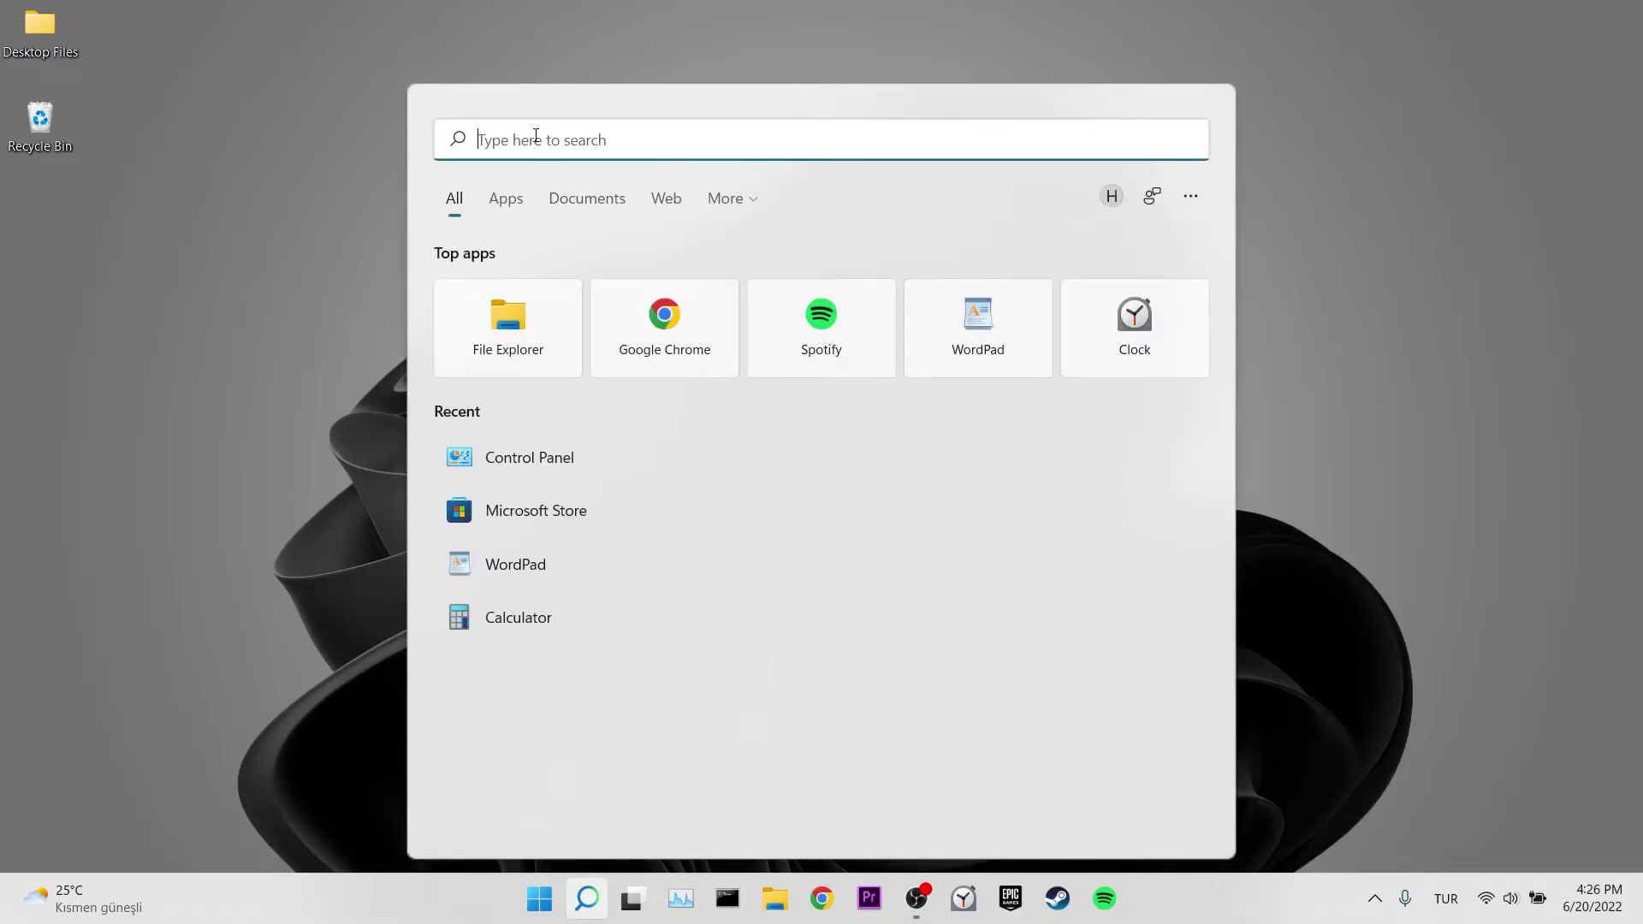
type("microsoft")
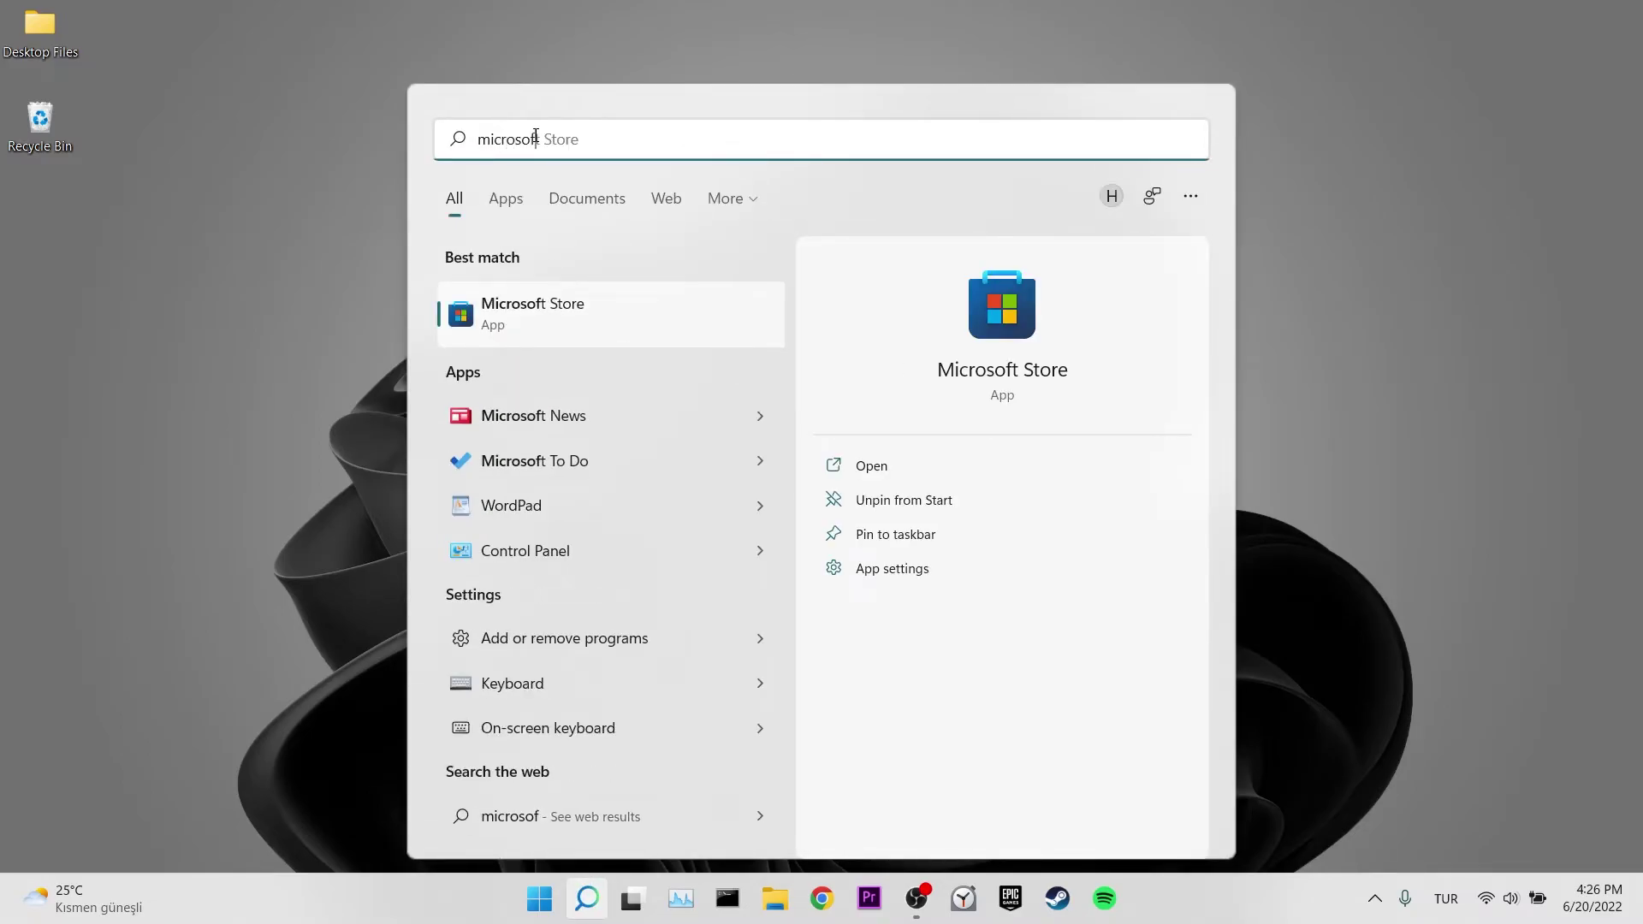
type(" store")
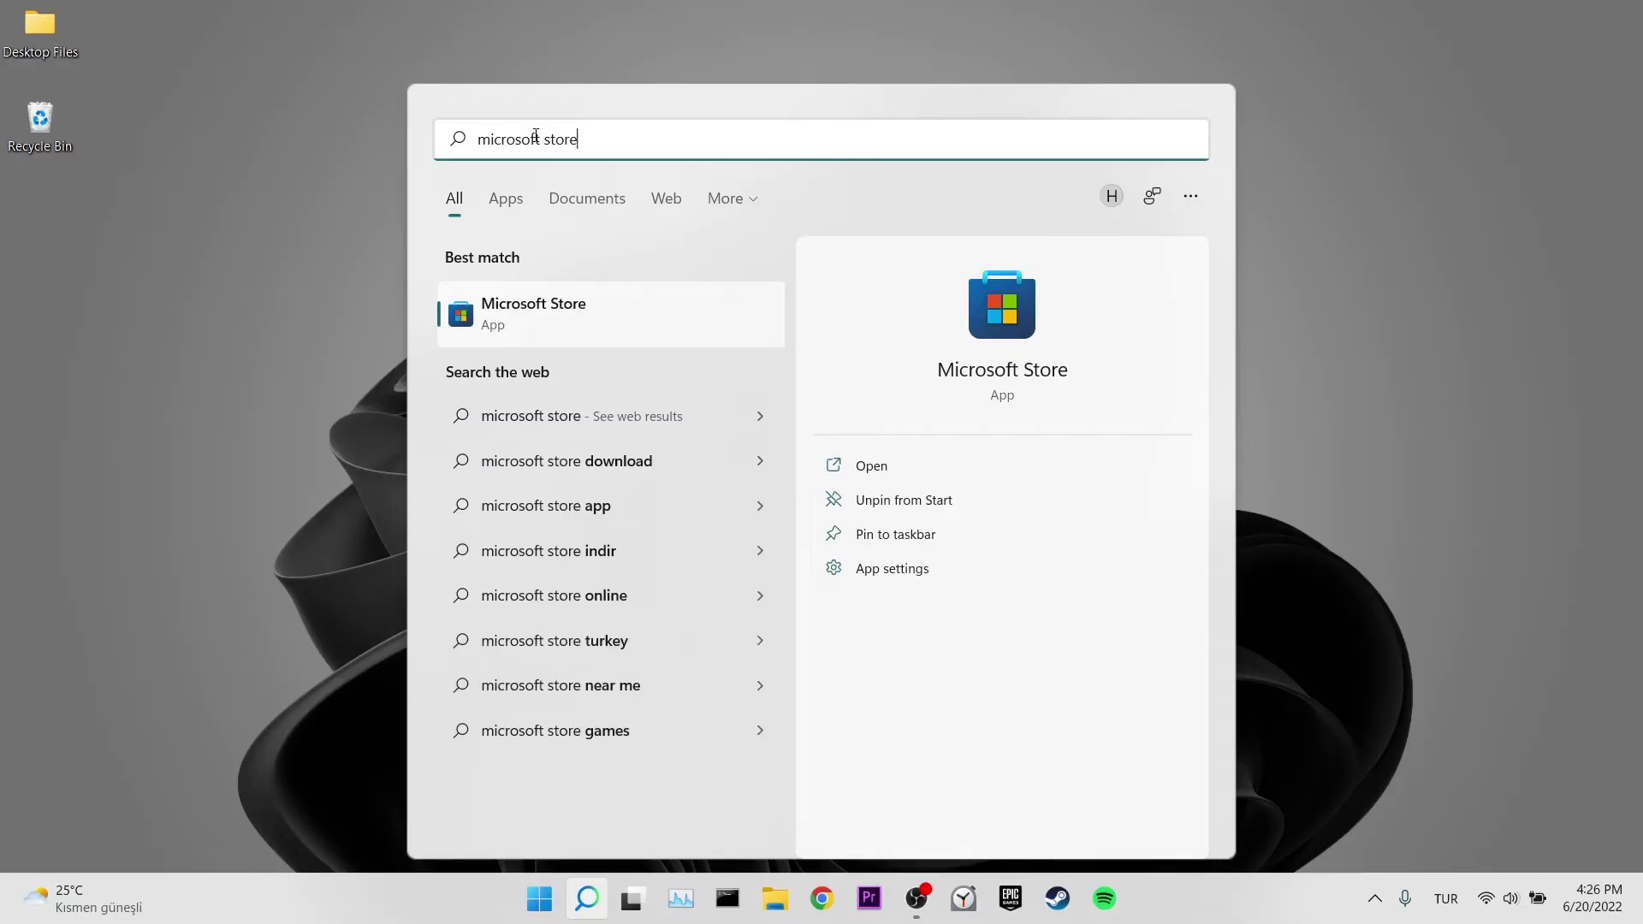
left_click(543, 333)
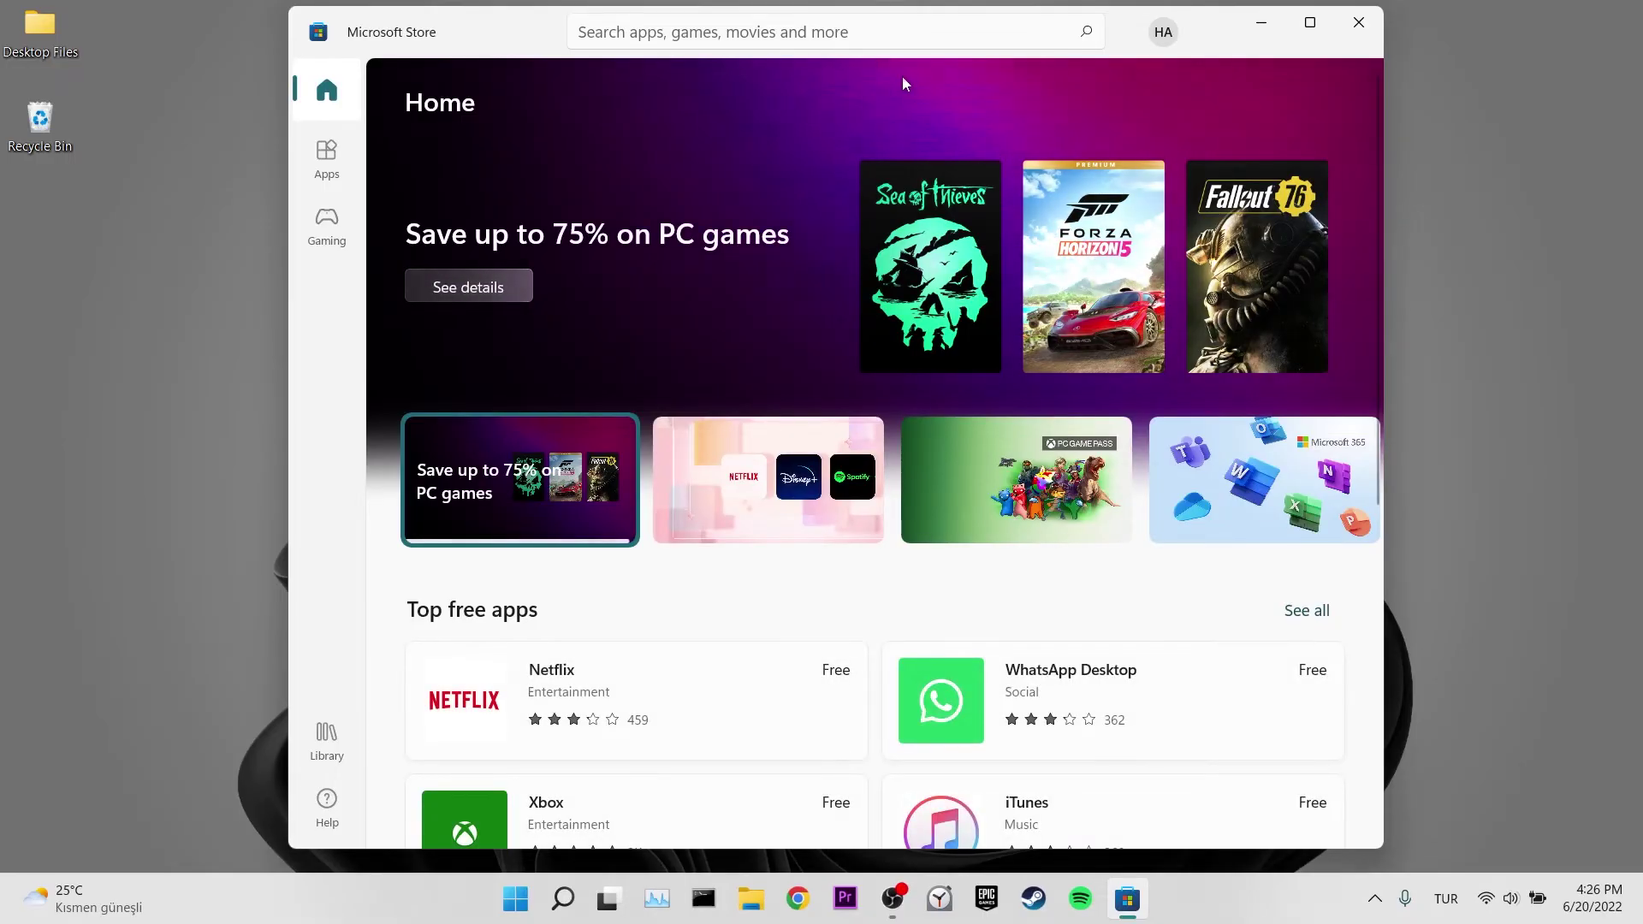
Step: Search the store for "disney plus", open the Disney+ app page and start getting the app
left_click(838, 38)
type("d")
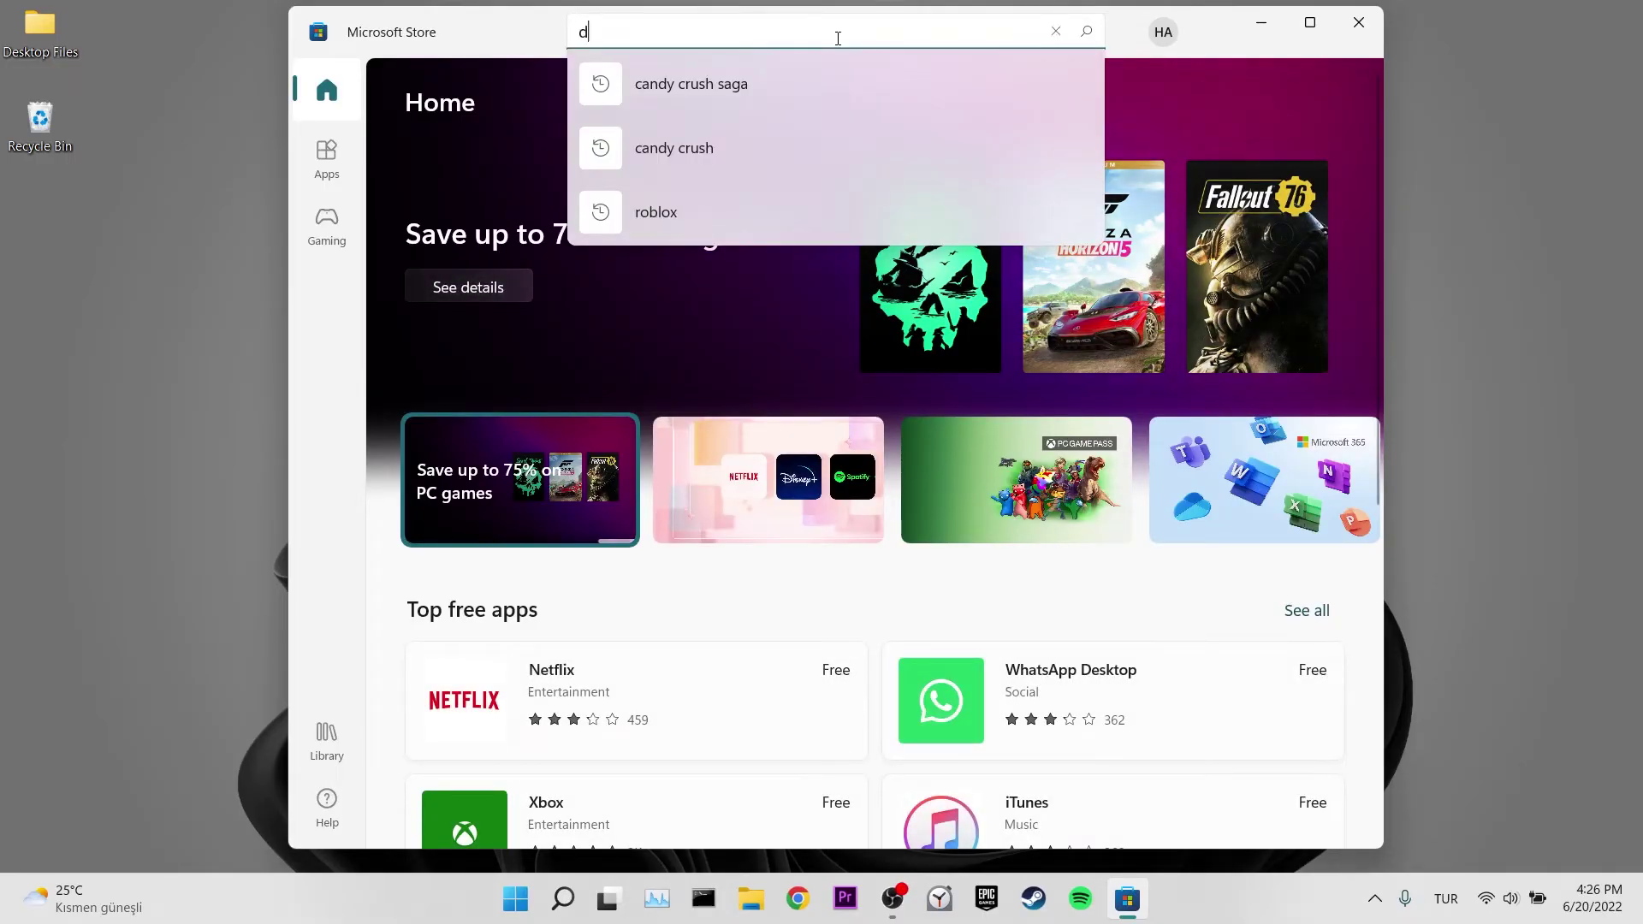
type("isney plus")
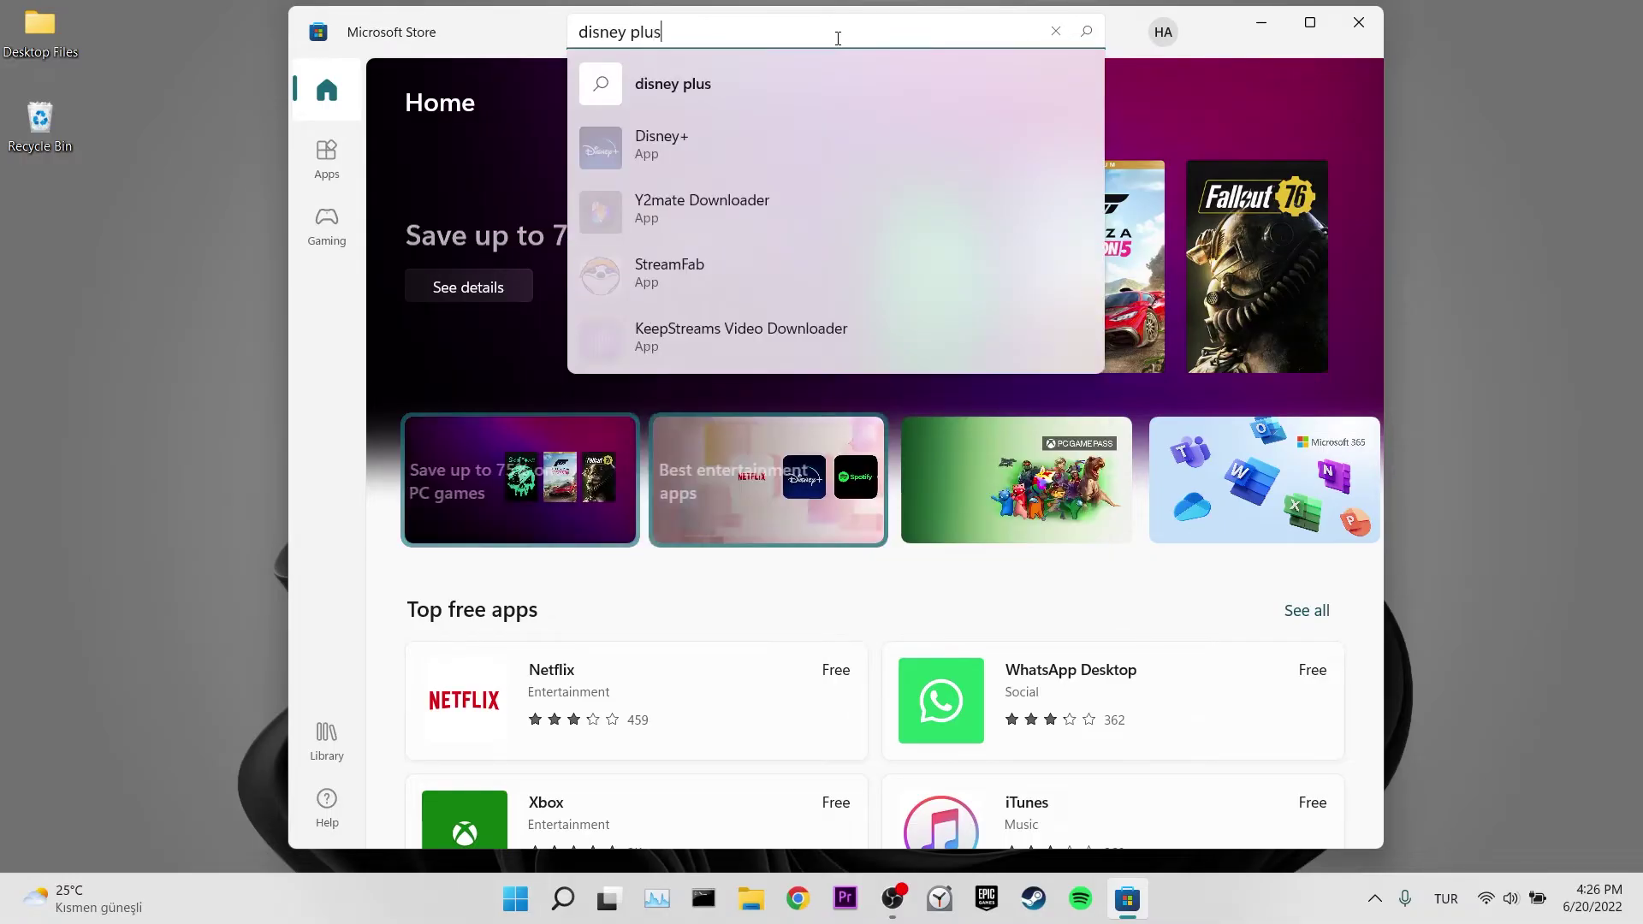
left_click(670, 158)
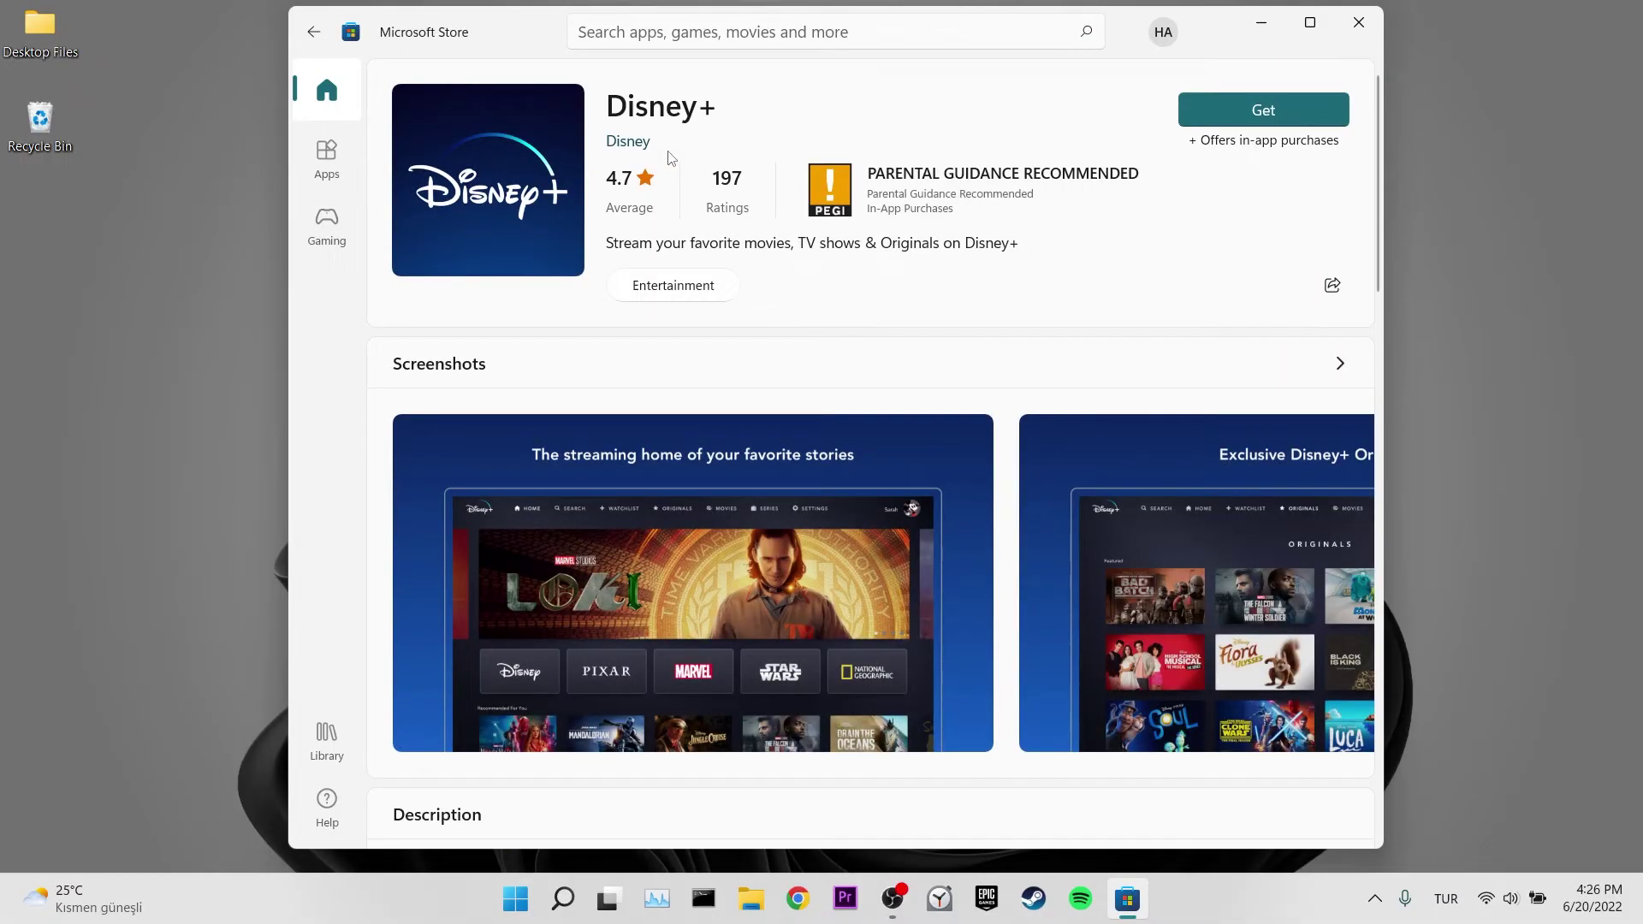
left_click(1226, 118)
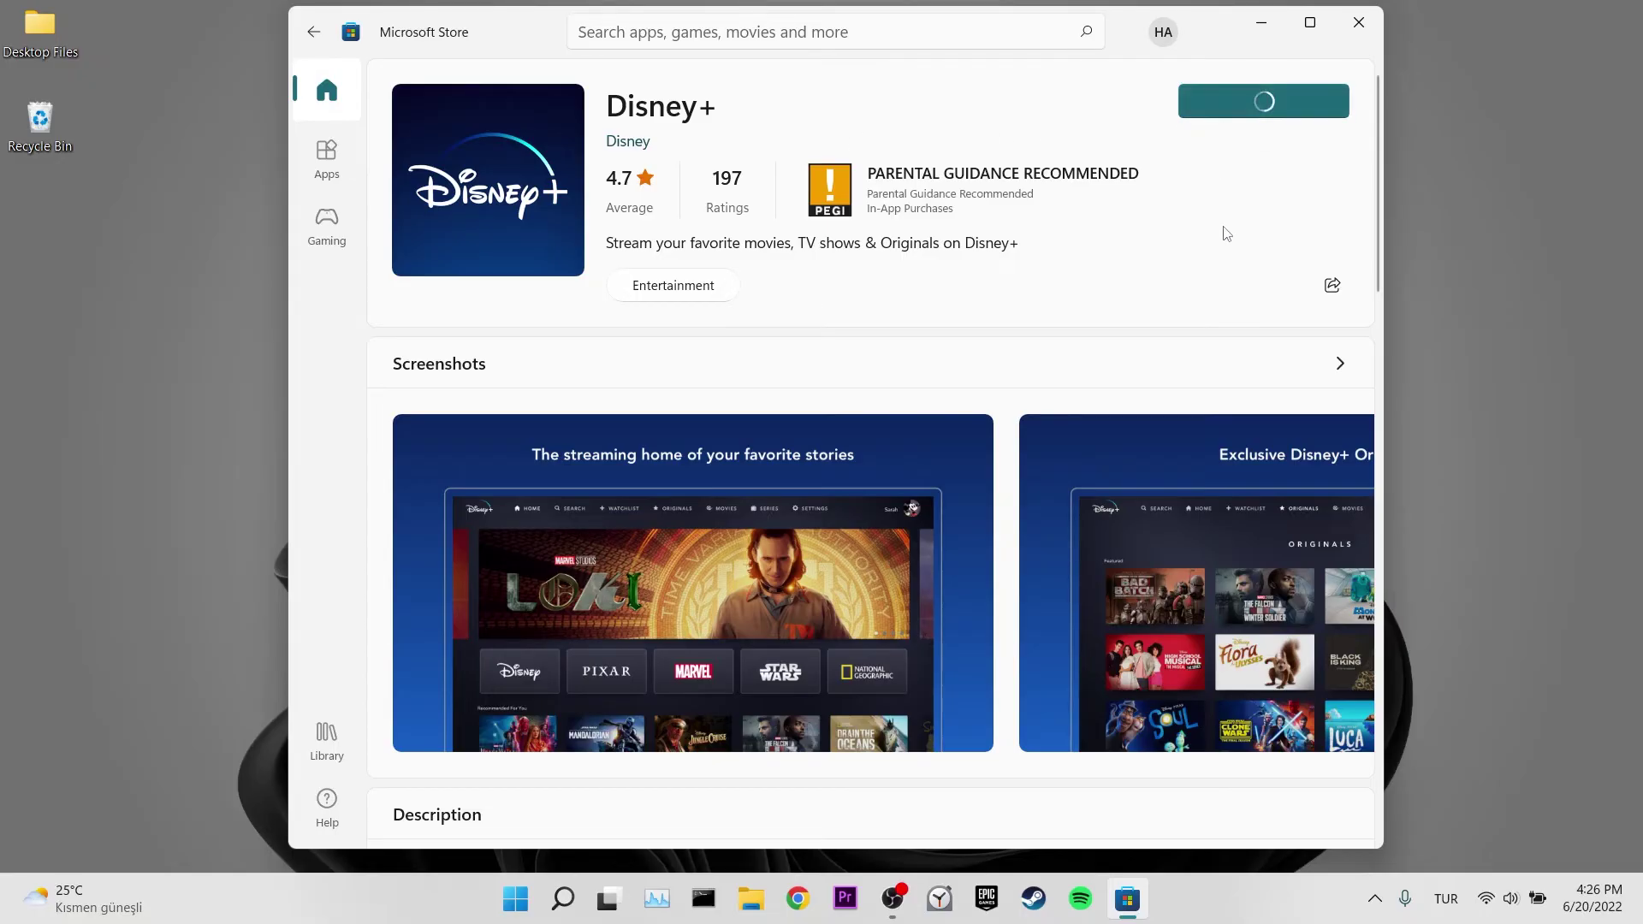